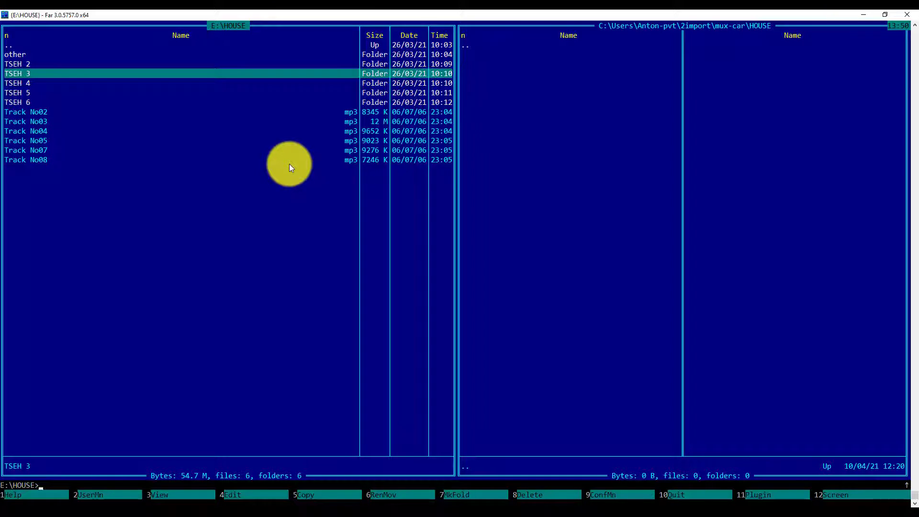
pyautogui.hotkey('ctrl', 'u')
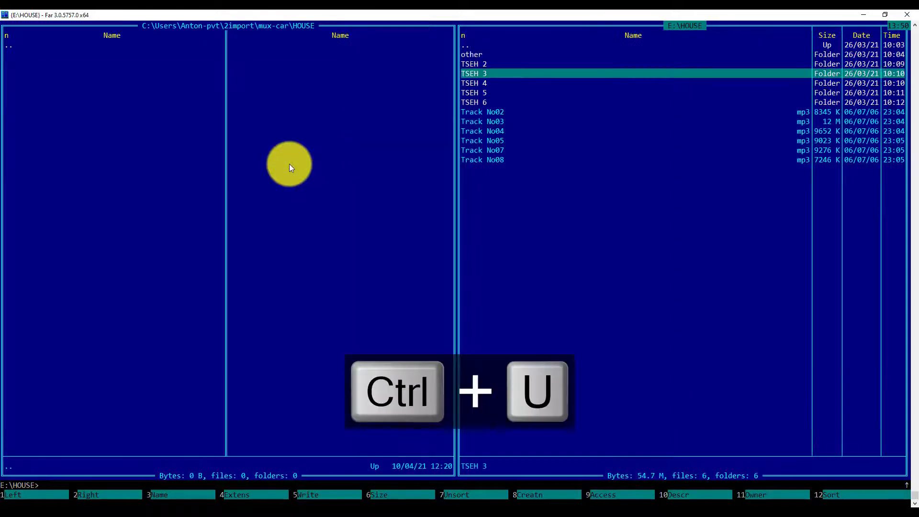
pyautogui.hotkey('ctrl', 'u')
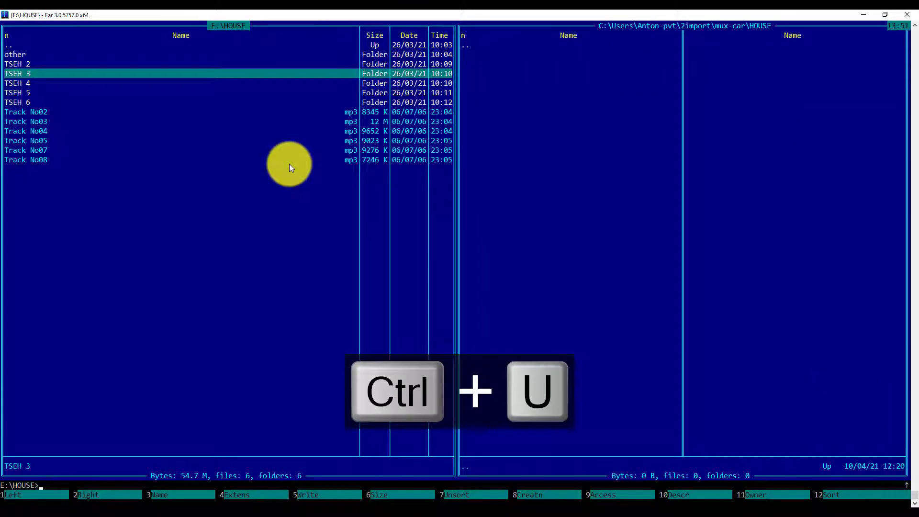
pyautogui.hotkey('ctrl', 'u')
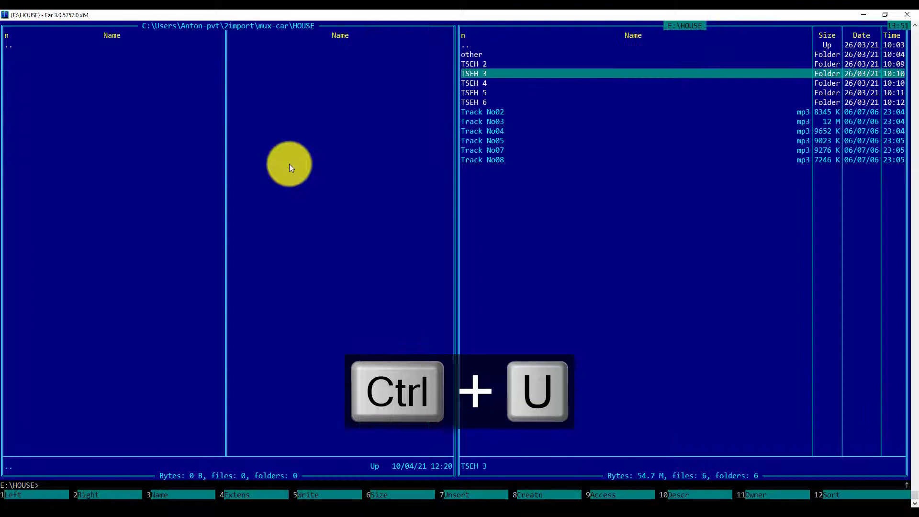
pyautogui.hotkey('ctrl', 'u')
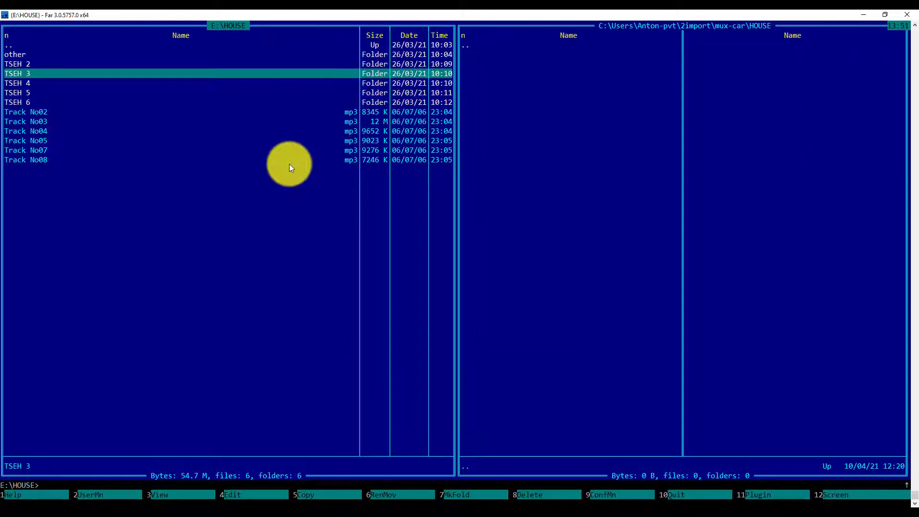
pyautogui.hotkey('alt', 'F1')
pyautogui.hotkey('alt', 'F1')
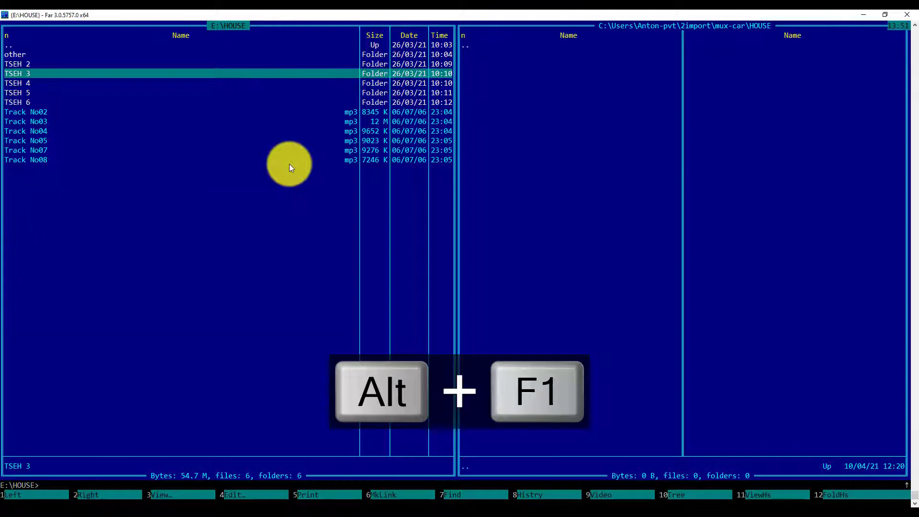
pyautogui.hotkey('alt', 'F2')
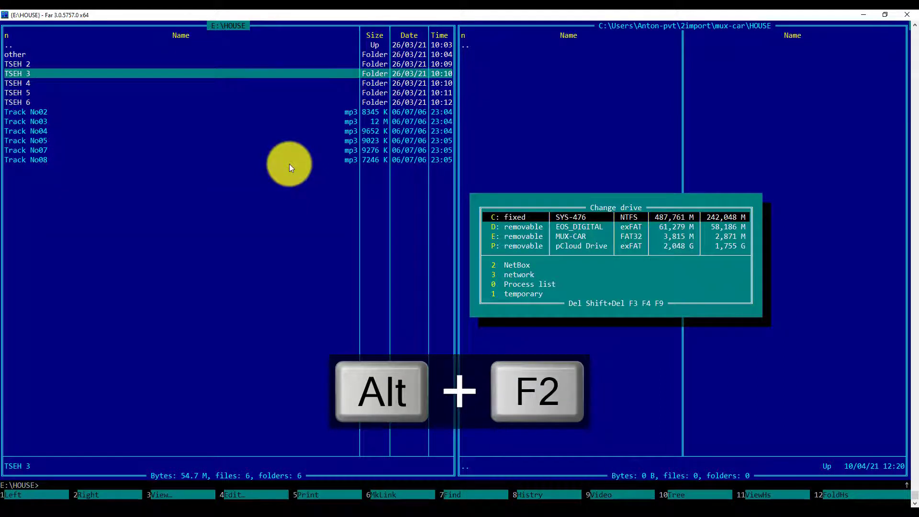
pyautogui.press('Escape')
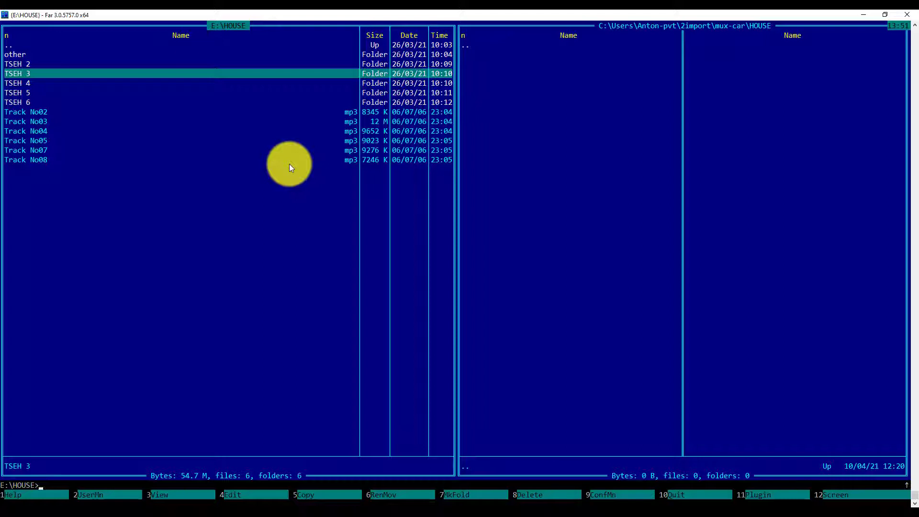
# - Cycle the E:\HOUSE panel through view modes Ctrl+1 to Ctrl+0, ending on three-column Brief view
pyautogui.hotkey('ctrl', '1')
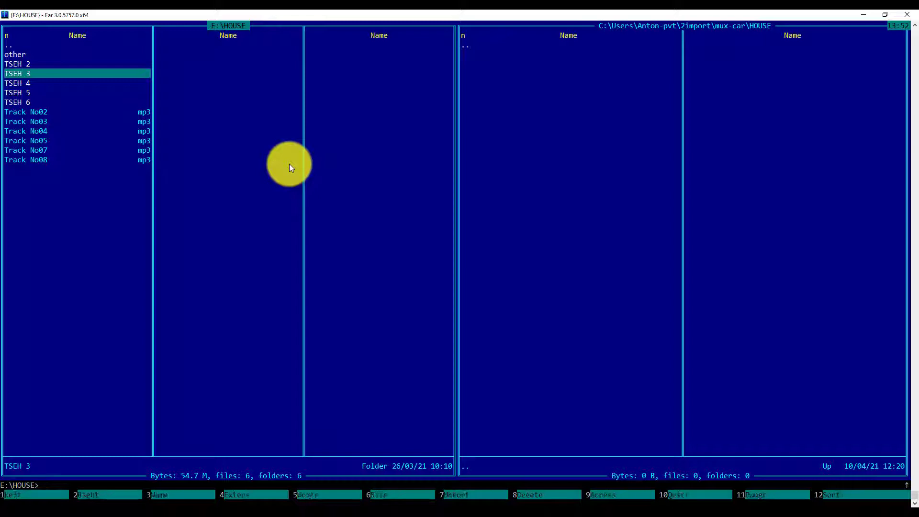
pyautogui.hotkey('ctrl', '2')
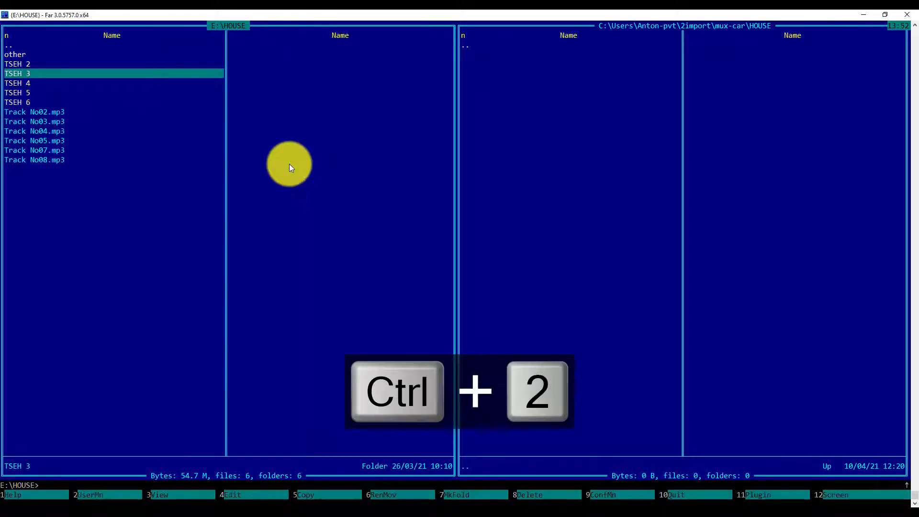
pyautogui.hotkey('ctrl', '3')
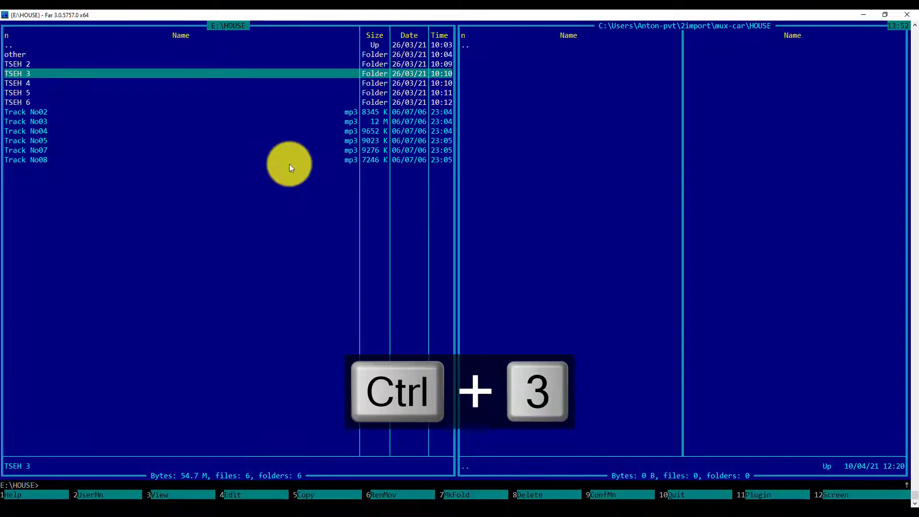
pyautogui.hotkey('ctrl', '4')
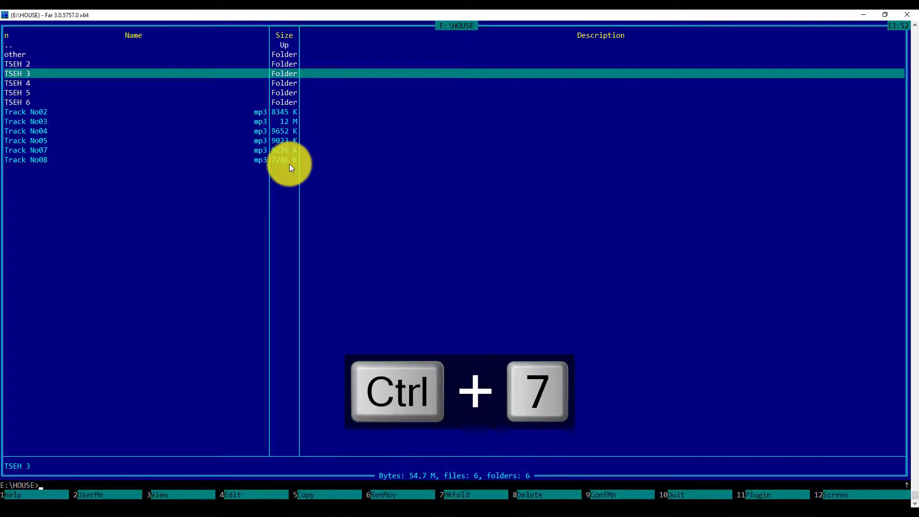
pyautogui.hotkey('ctrl', '8')
pyautogui.hotkey('ctrl', '9')
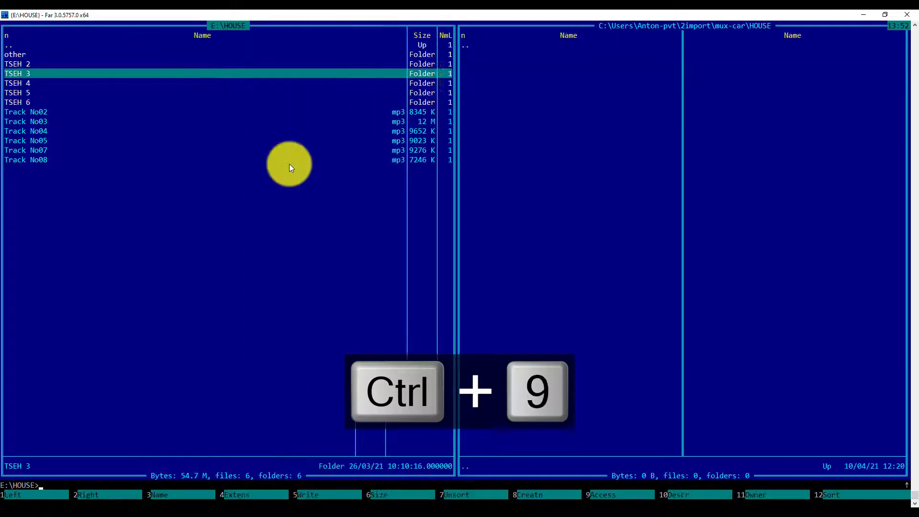
pyautogui.hotkey('ctrl', '0')
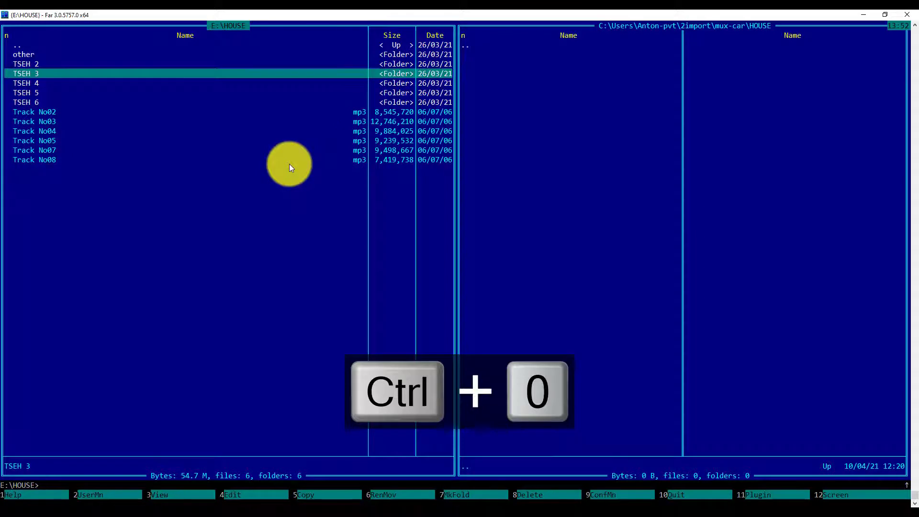
pyautogui.hotkey('ctrl', '1')
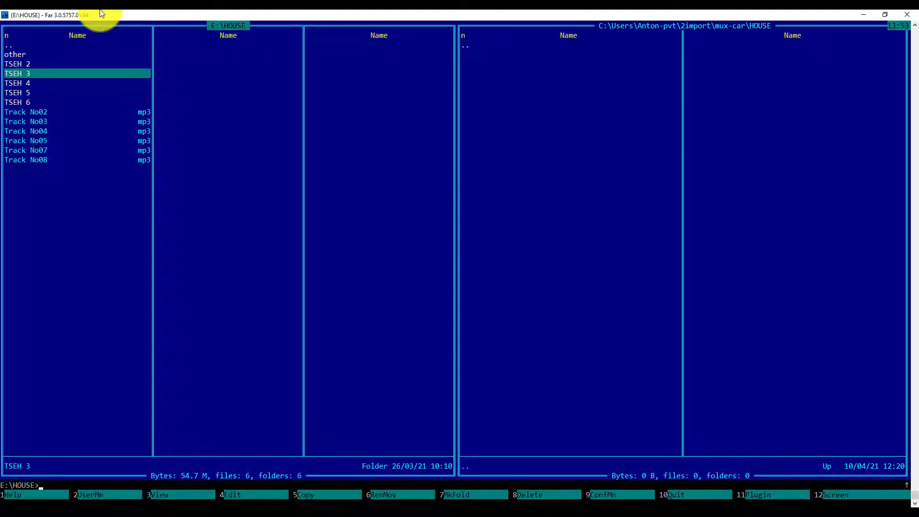
# - Switch the panel to Full view with sizes, dates and times, and move to Track No03
pyautogui.hotkey('ctrl', '3')
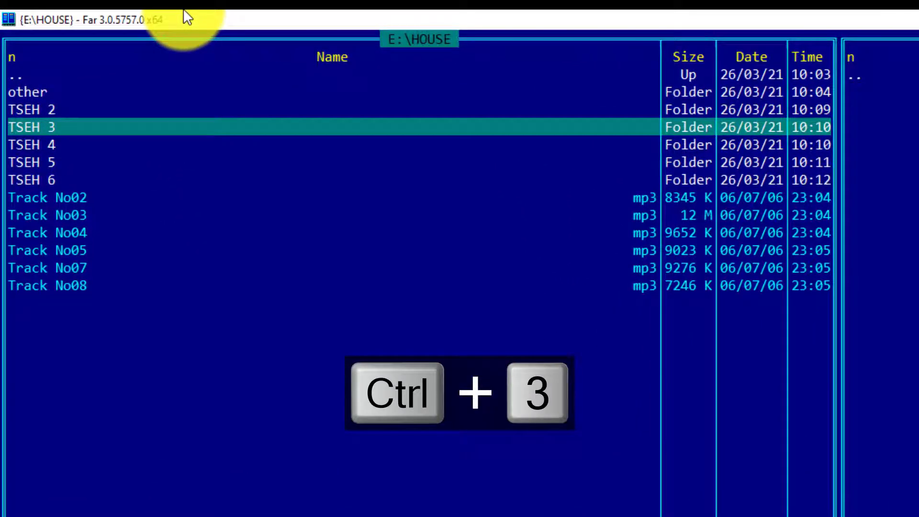
pyautogui.press('Down')
pyautogui.press('Down')
pyautogui.press('Down')
pyautogui.press('Down')
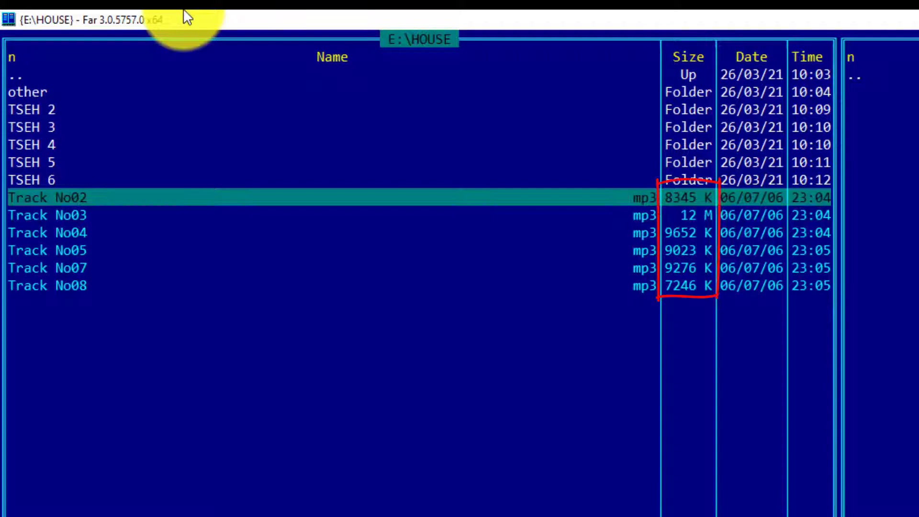
pyautogui.press('Down')
pyautogui.press('Down')
pyautogui.press('Down')
pyautogui.press('Up')
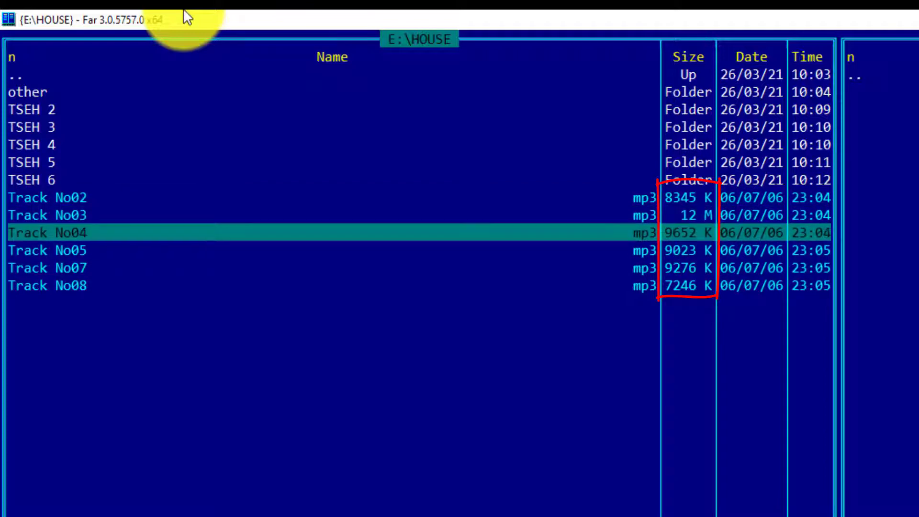
pyautogui.press('Up')
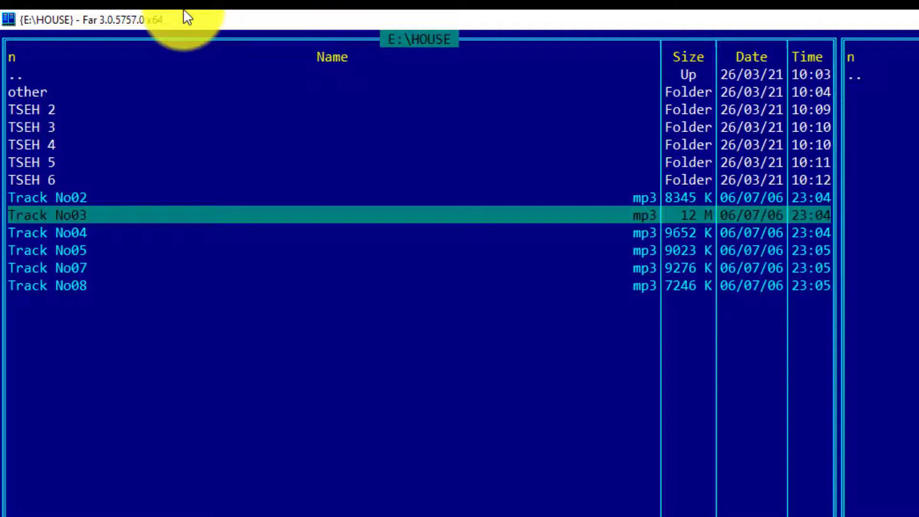
# - Mark Track No03 and No04, then adjust the marking across Tracks No05–No08 with Shift+arrows
pyautogui.press('Insert')
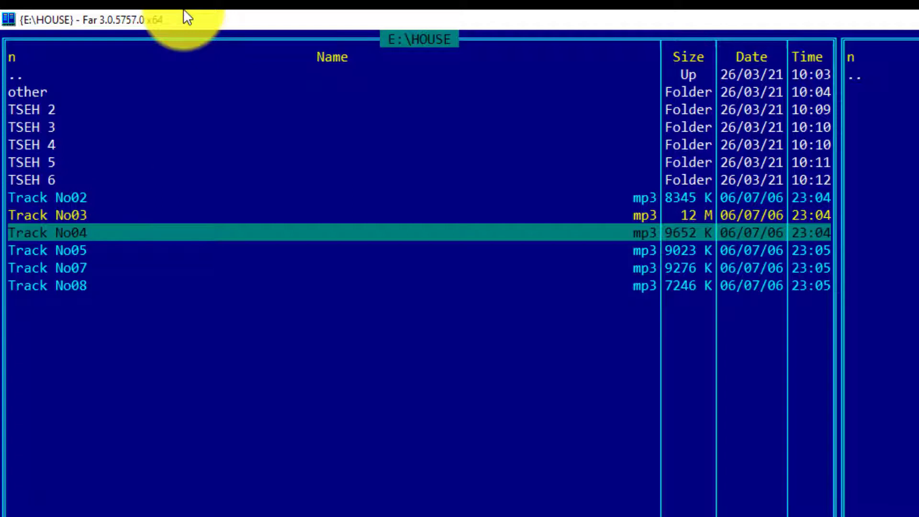
pyautogui.press('Insert')
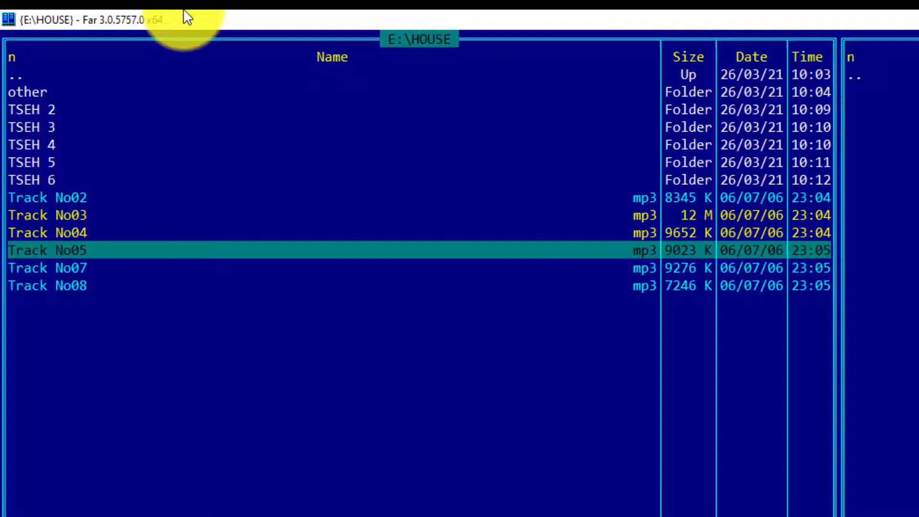
pyautogui.hotkey('shift', 'Down')
pyautogui.hotkey('shift', 'Down')
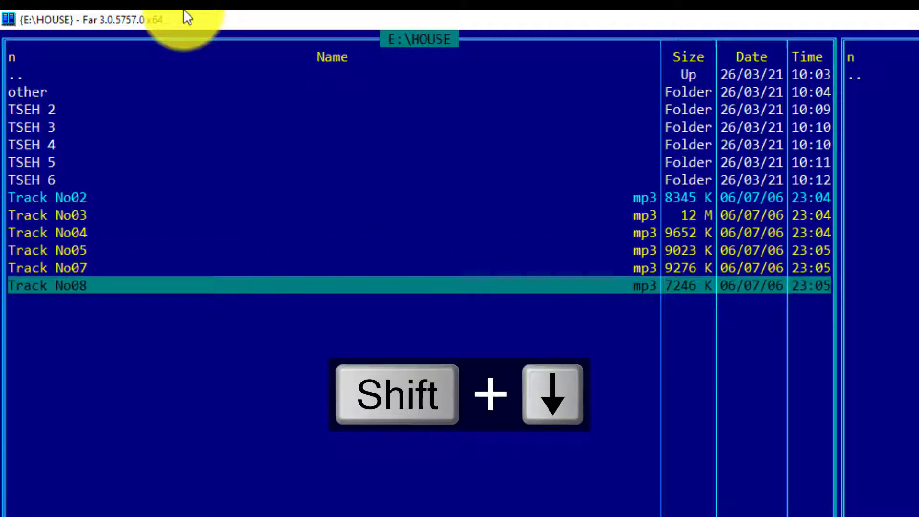
pyautogui.hotkey('shift', 'Up')
pyautogui.hotkey('shift', 'Up')
pyautogui.hotkey('shift', 'Down')
pyautogui.hotkey('shift', 'Down')
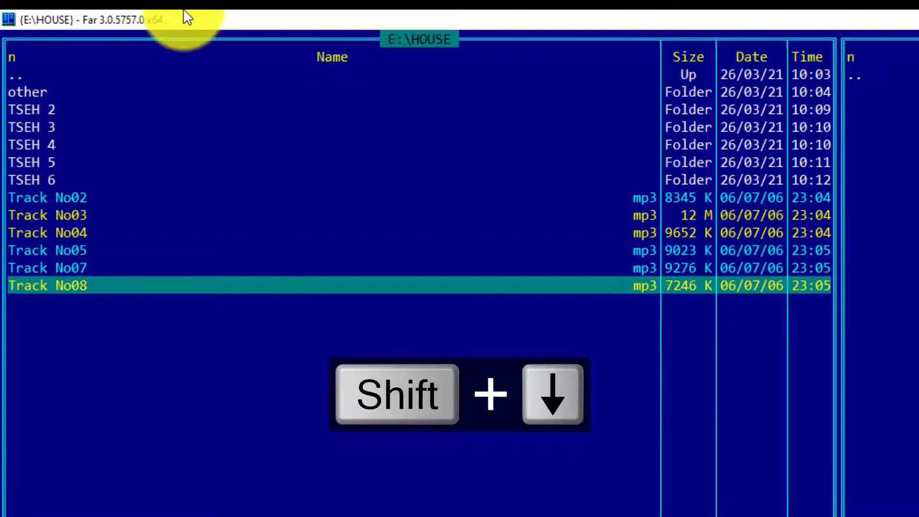
pyautogui.hotkey('shift', 'Up')
pyautogui.hotkey('shift', 'Up')
pyautogui.hotkey('shift', 'Up')
pyautogui.hotkey('shift', 'Up')
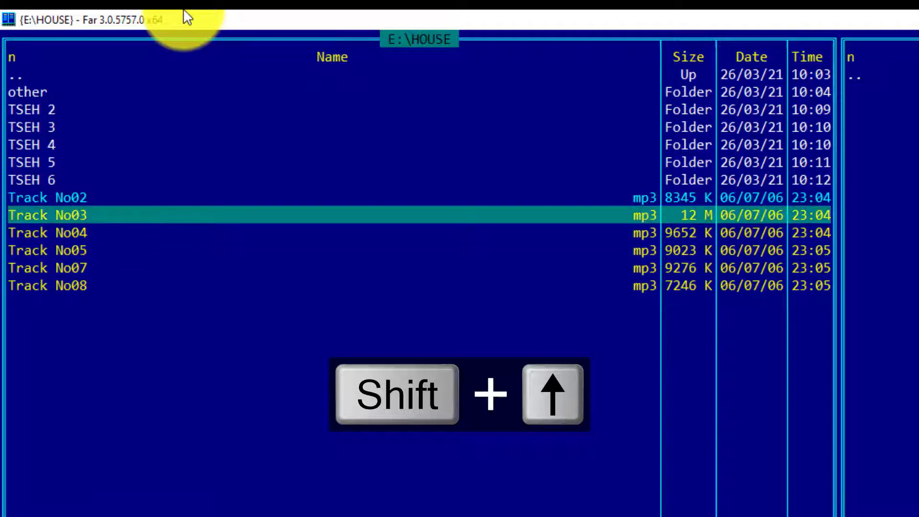
pyautogui.hotkey('shift', 'Down')
pyautogui.hotkey('shift', 'Down')
pyautogui.hotkey('shift', 'Down')
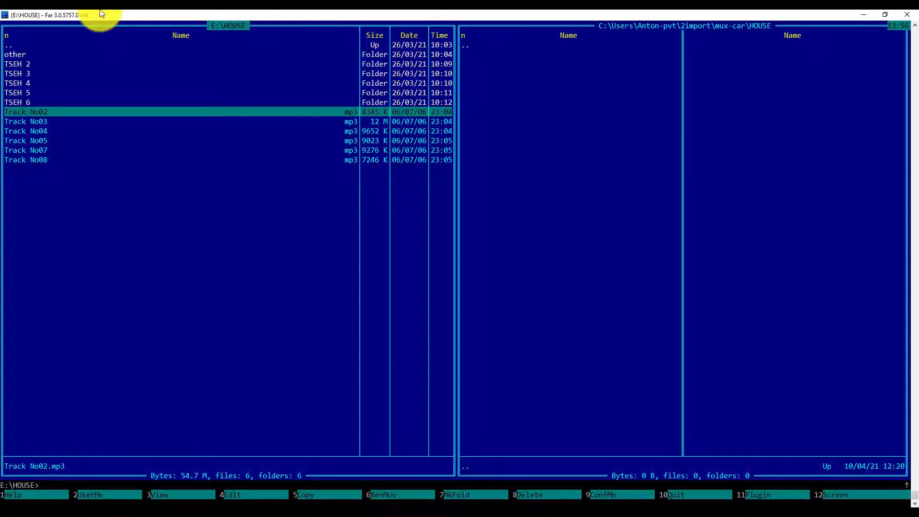
# - Mark Tracks No03–No05 and calculate the other folder's size, 545 M
pyautogui.press('Down')
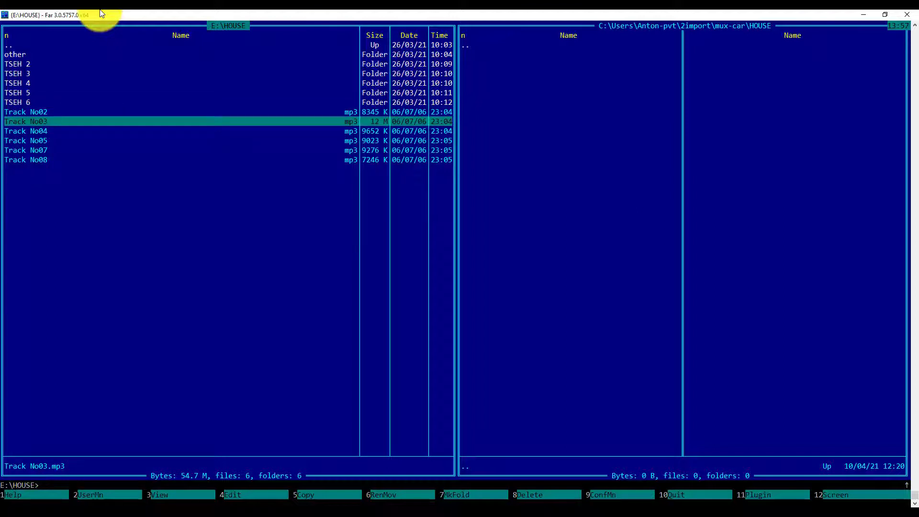
pyautogui.press('Insert')
pyautogui.press('Insert')
pyautogui.press('Insert')
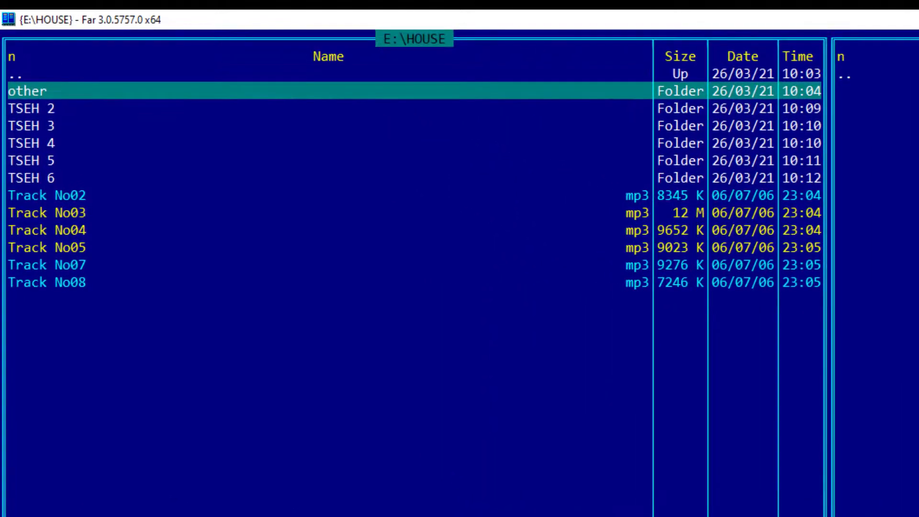
pyautogui.press('F3')
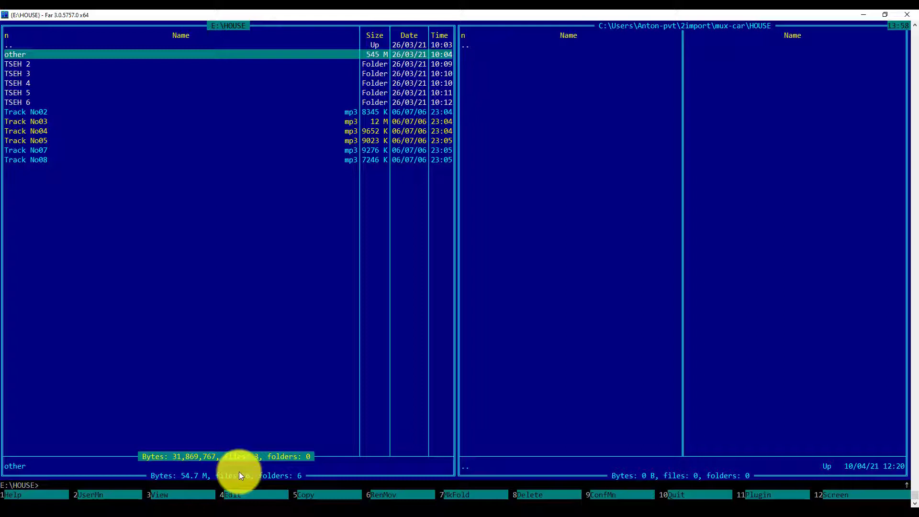
# - Toggle the mark on the other folder, leaving no files marked
pyautogui.press('Insert')
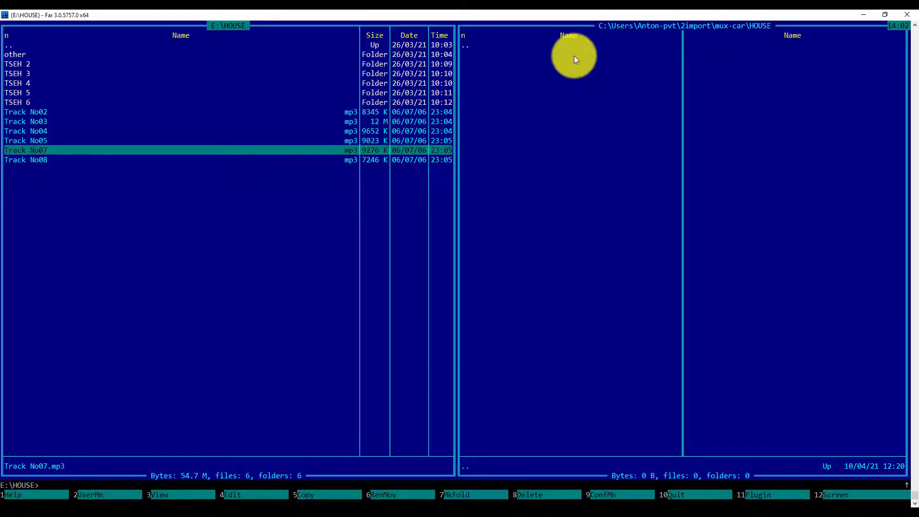
pyautogui.press('Tab')
pyautogui.press('Tab')
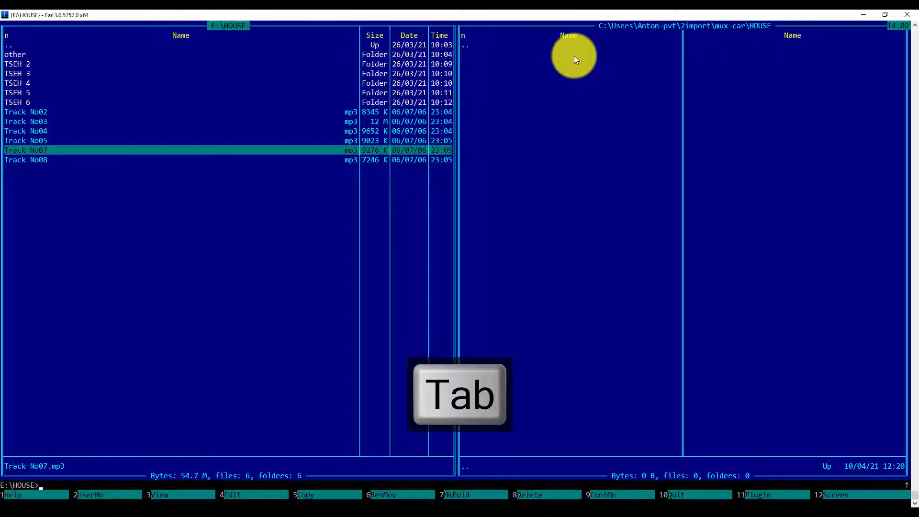
pyautogui.press('Tab')
pyautogui.press('Tab')
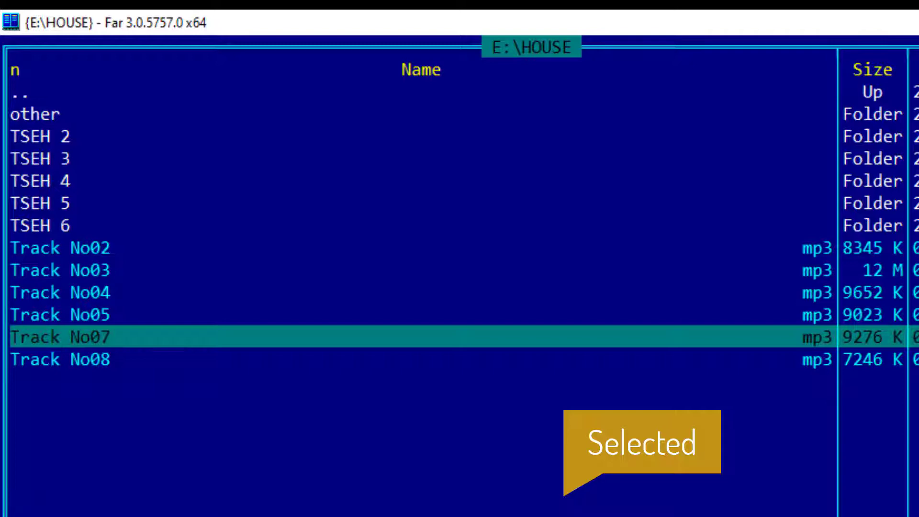
# - Mark the other folder, then Track No03 and Track No04 further down the list
pyautogui.press('Up')
pyautogui.press('Up')
pyautogui.press('Up')
pyautogui.press('Up')
pyautogui.press('Up')
pyautogui.press('Up')
pyautogui.press('Up')
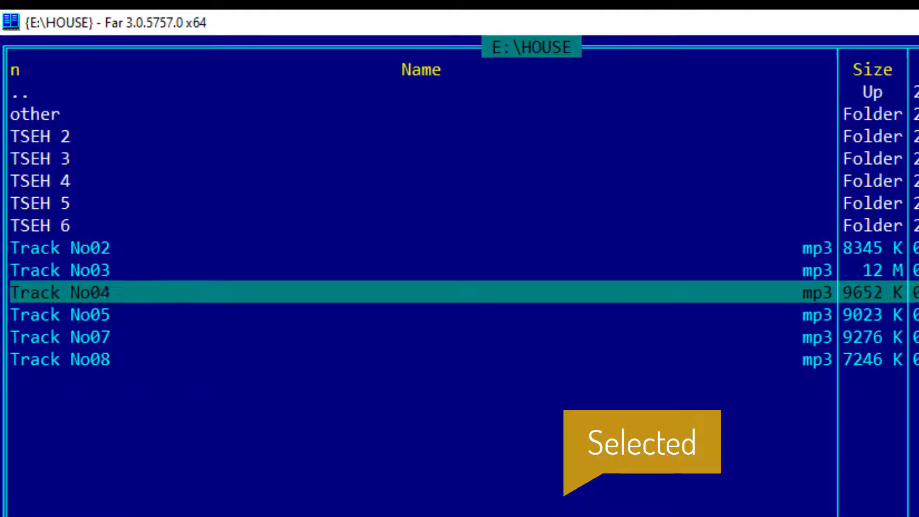
pyautogui.press('Up')
pyautogui.press('Up')
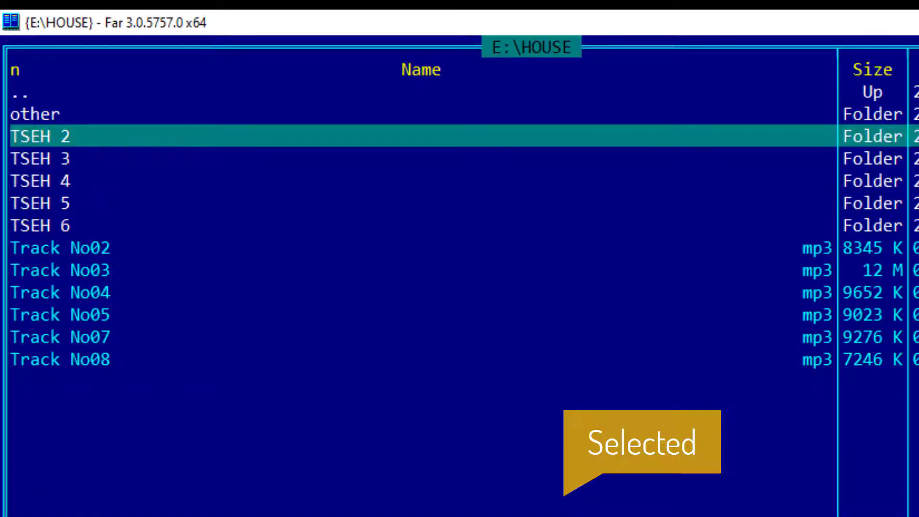
pyautogui.press('Up')
pyautogui.press('Insert')
pyautogui.press('Down')
pyautogui.press('Down')
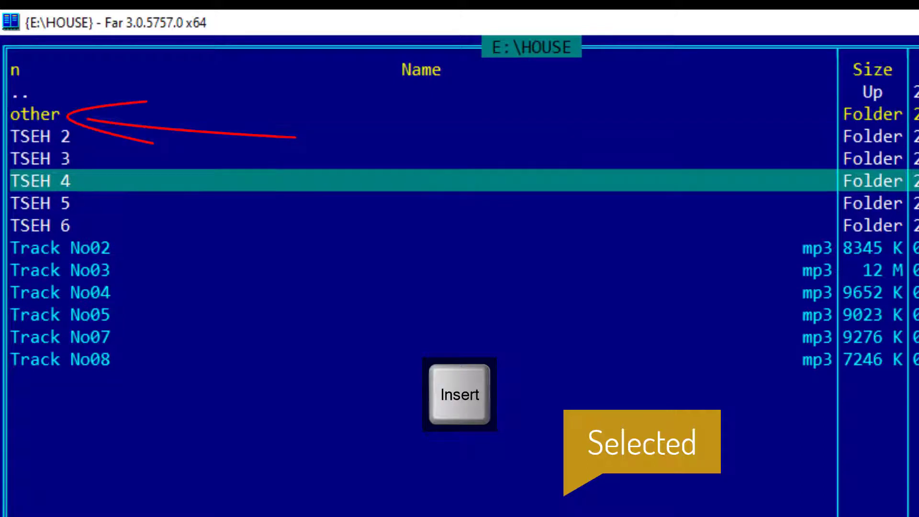
pyautogui.press('Down')
pyautogui.press('Down')
pyautogui.press('Down')
pyautogui.press('Down')
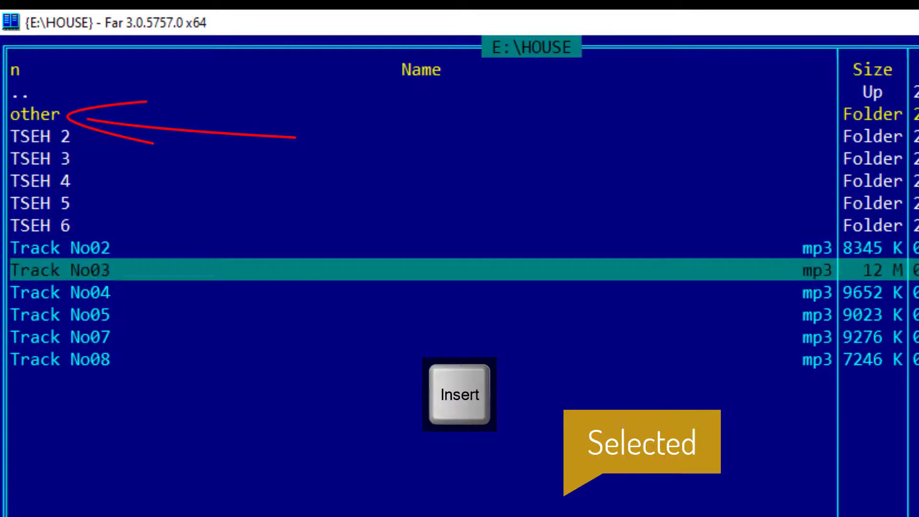
pyautogui.press('Insert')
pyautogui.press('Insert')
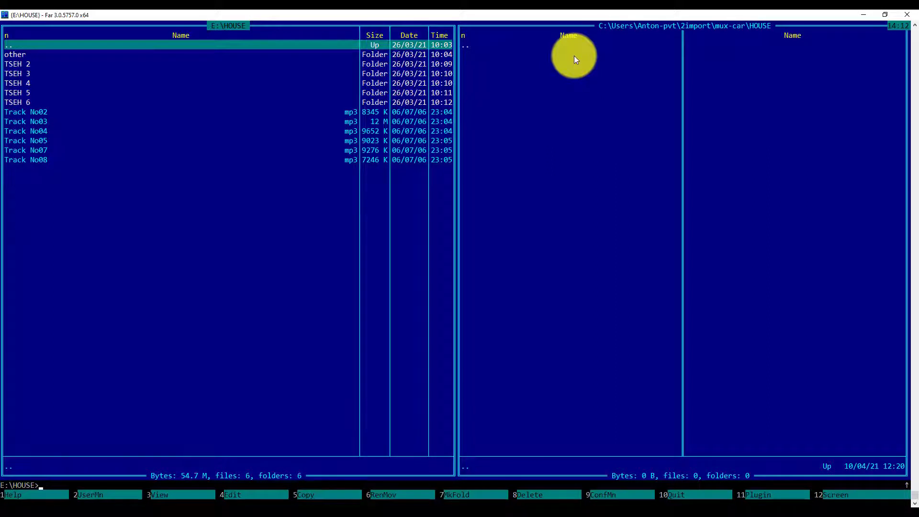
pyautogui.press('alt')
pyautogui.hotkey('alt', 'F1')
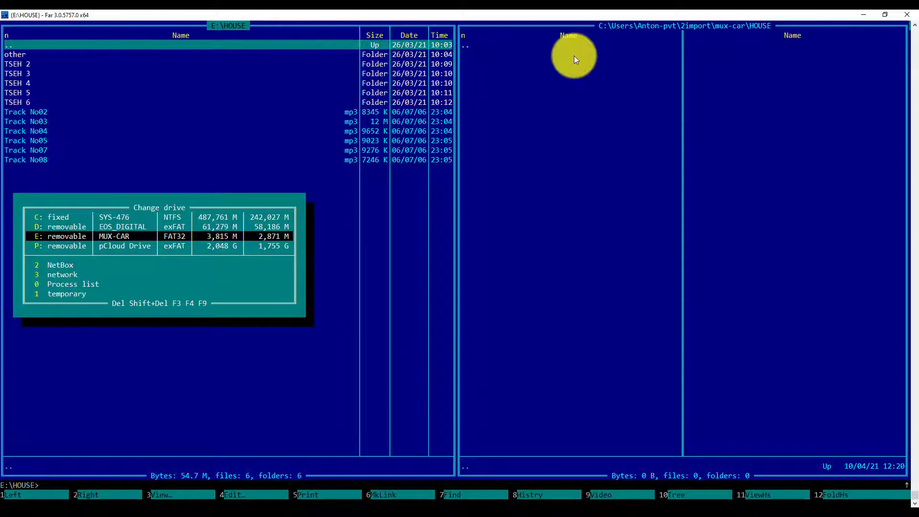
pyautogui.press('Escape')
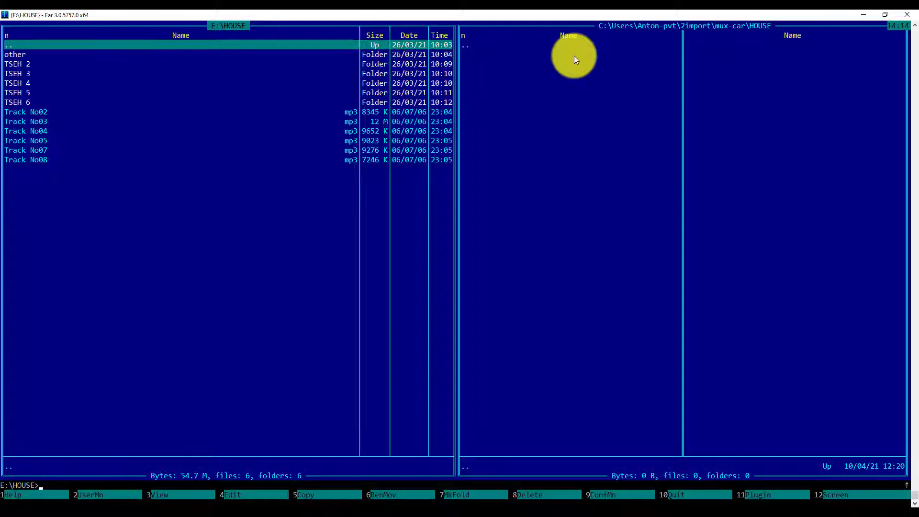
pyautogui.press('Down')
pyautogui.press('Down')
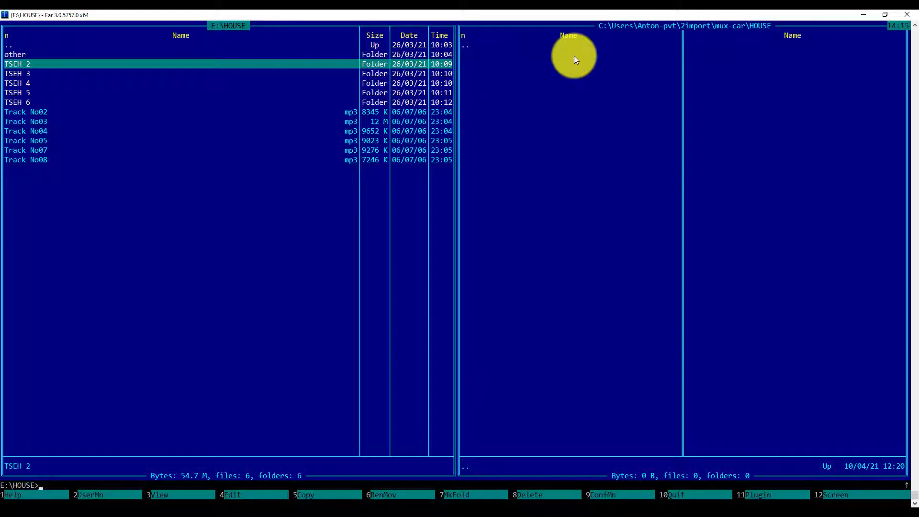
# - Show TSEH 2's 83 M size, mark it, and add all *.mp3 tracks to the selection
pyautogui.press('F3')
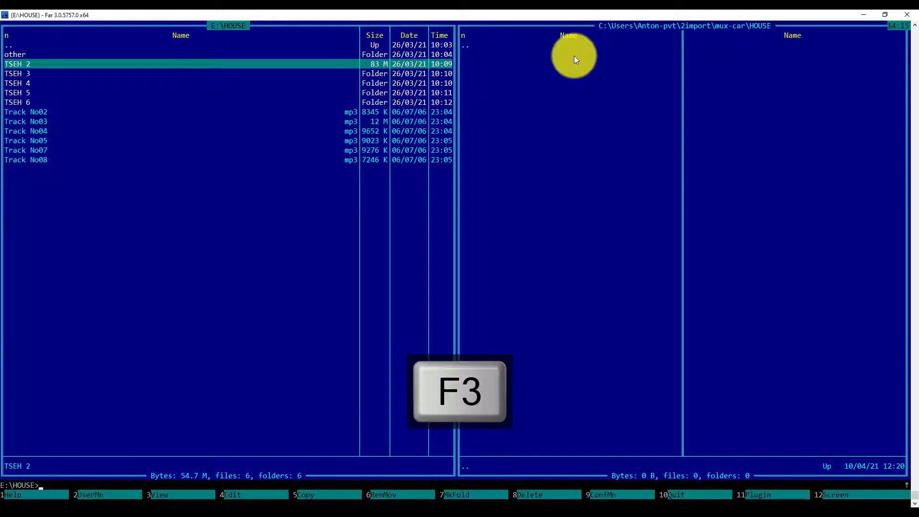
pyautogui.press('Insert')
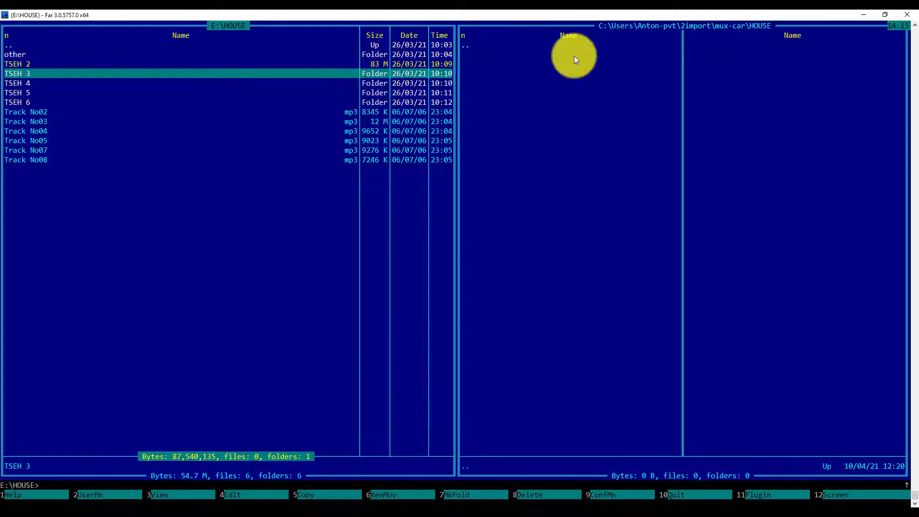
pyautogui.press('KP_Add')
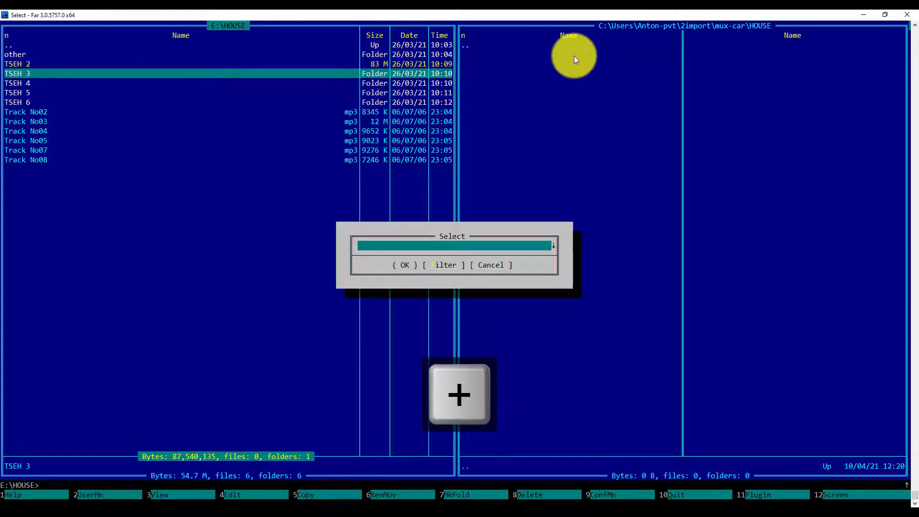
pyautogui.write('*.mp')
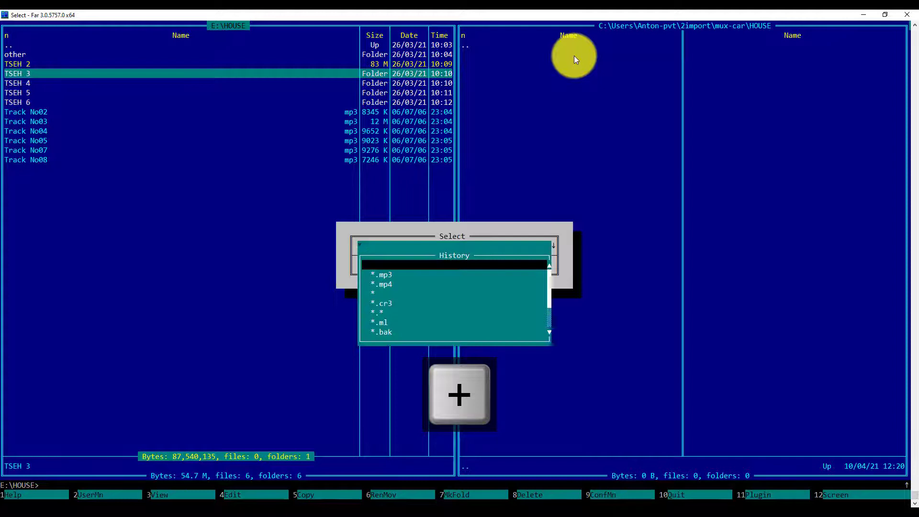
pyautogui.write('3')
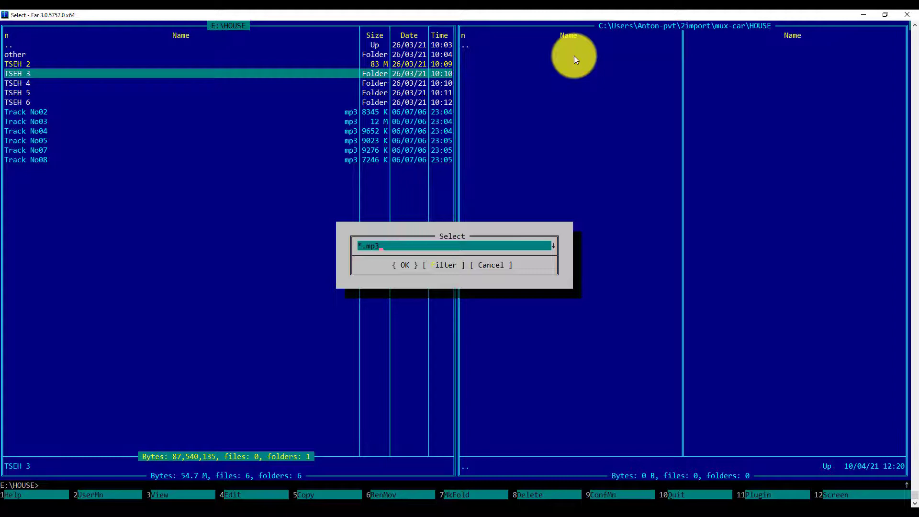
pyautogui.press('Return')
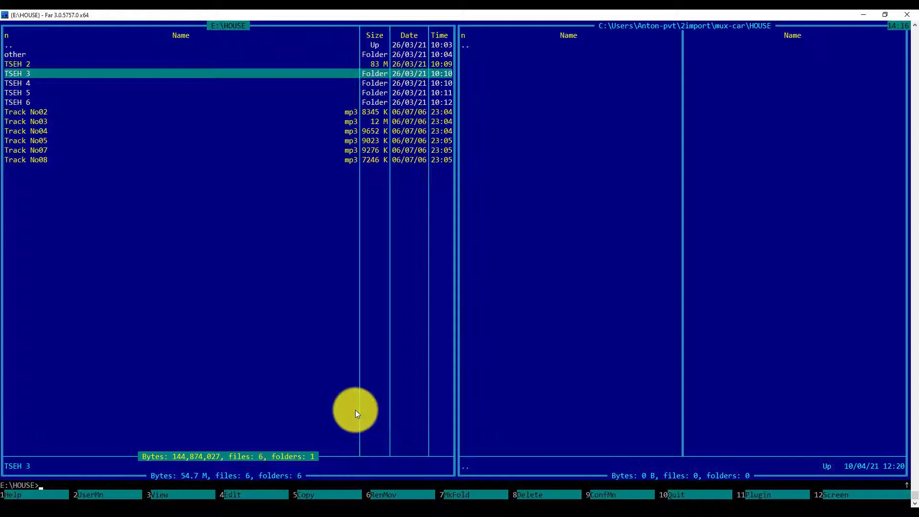
pyautogui.press('Tab')
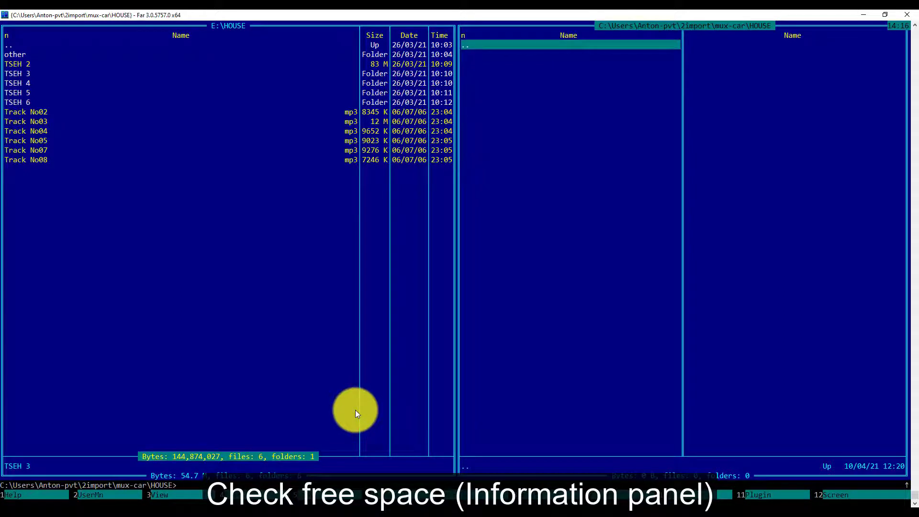
pyautogui.press('ctrl')
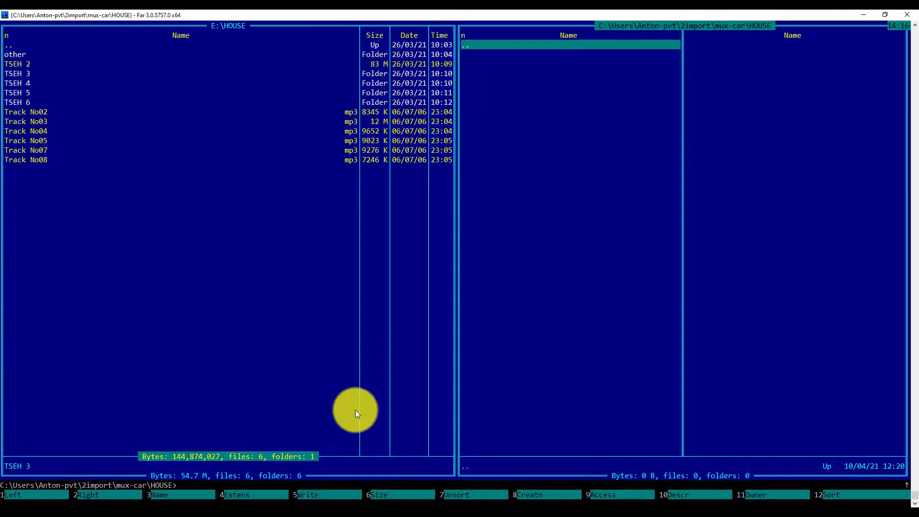
pyautogui.hotkey('ctrl', 'l')
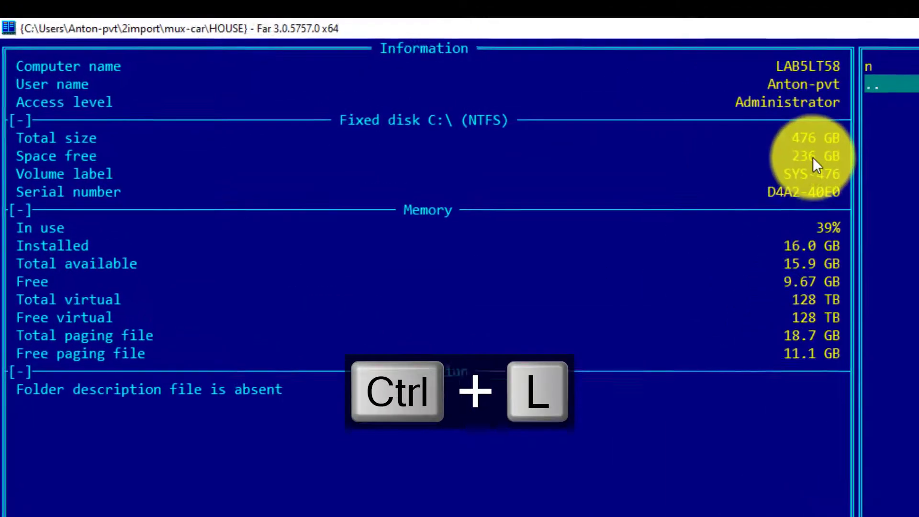
pyautogui.click(506, 98)
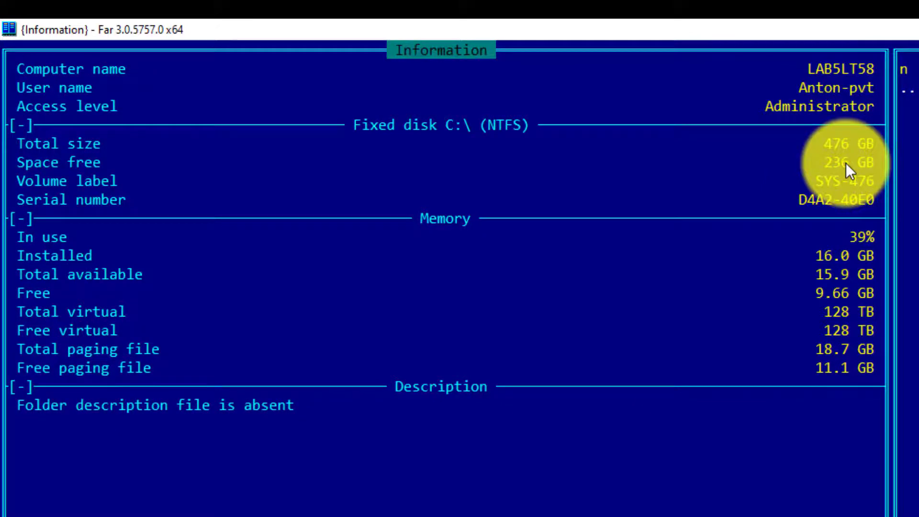
pyautogui.press('Tab')
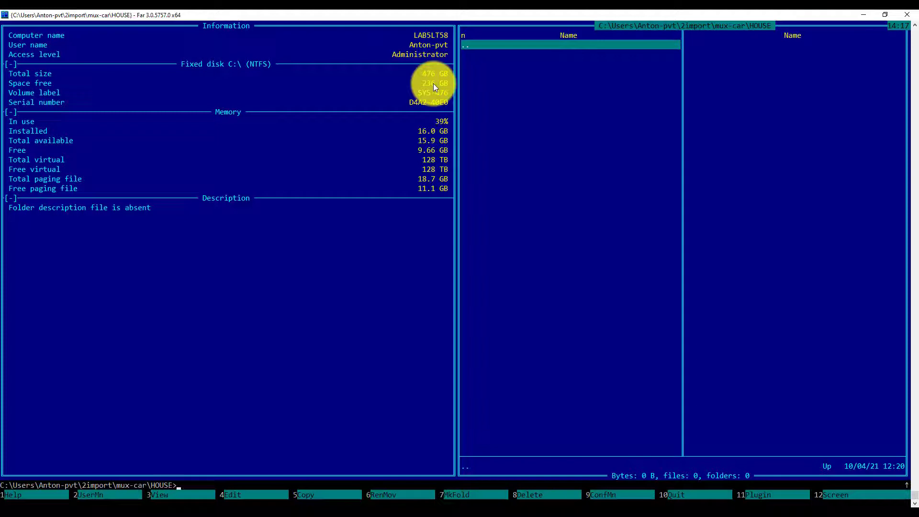
pyautogui.hotkey('ctrl', 'l')
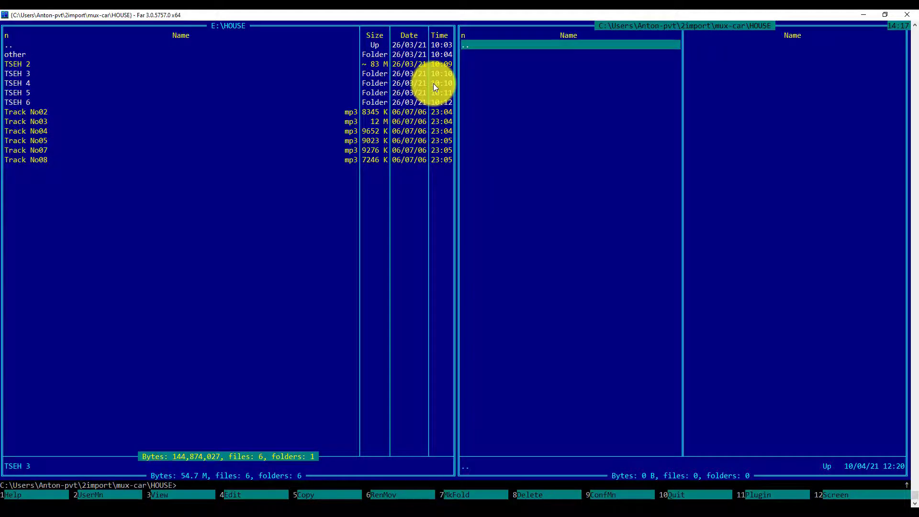
# - Copy the seven marked items from E:\HOUSE into mux-car's HOUSE folder
pyautogui.press('Tab')
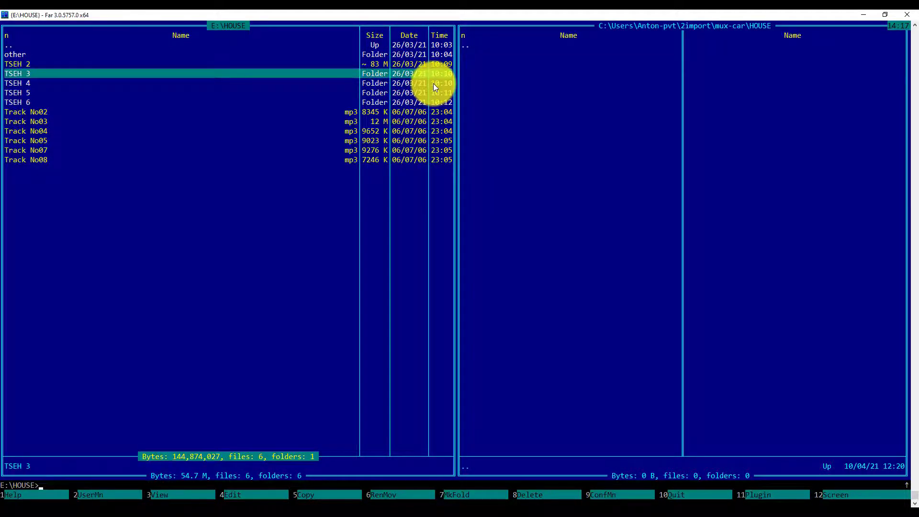
pyautogui.press('F5')
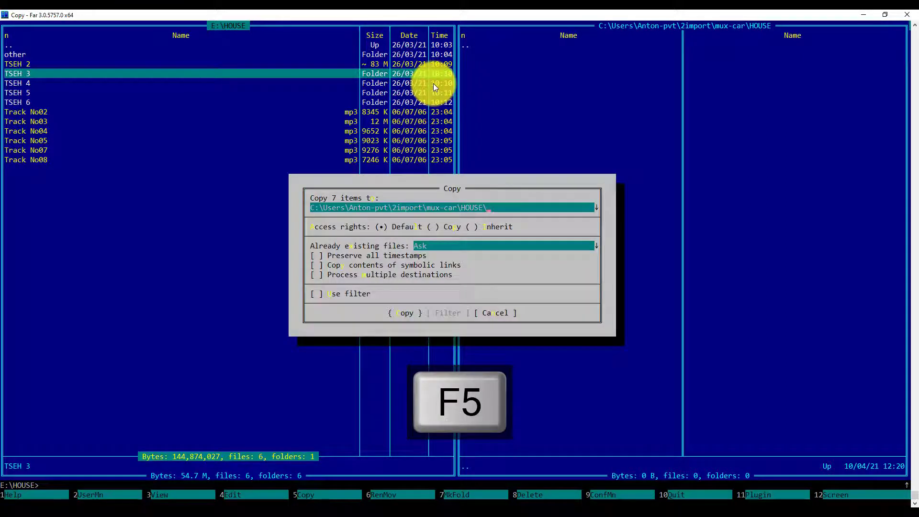
pyautogui.press('Return')
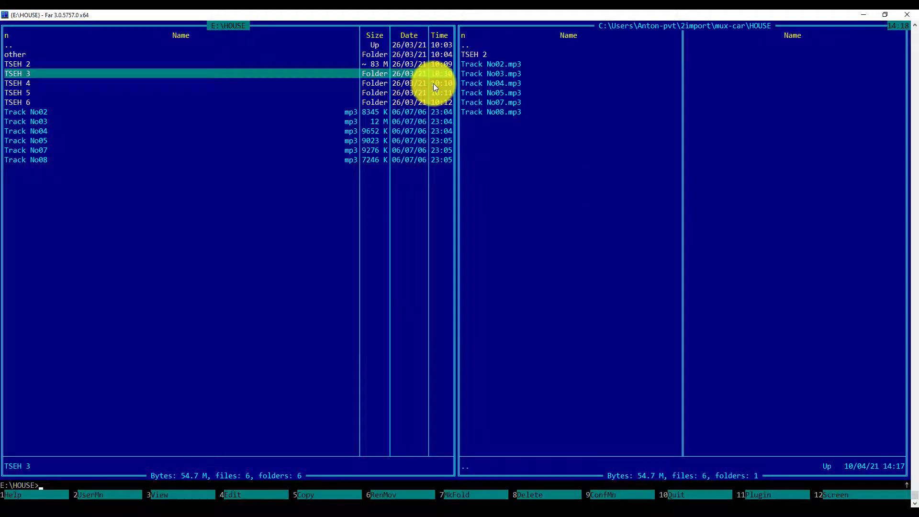
# - Mark TSEH 2, Track No03 and Track No04 and copy them into mux-car's HOUSE folder
pyautogui.press('Insert')
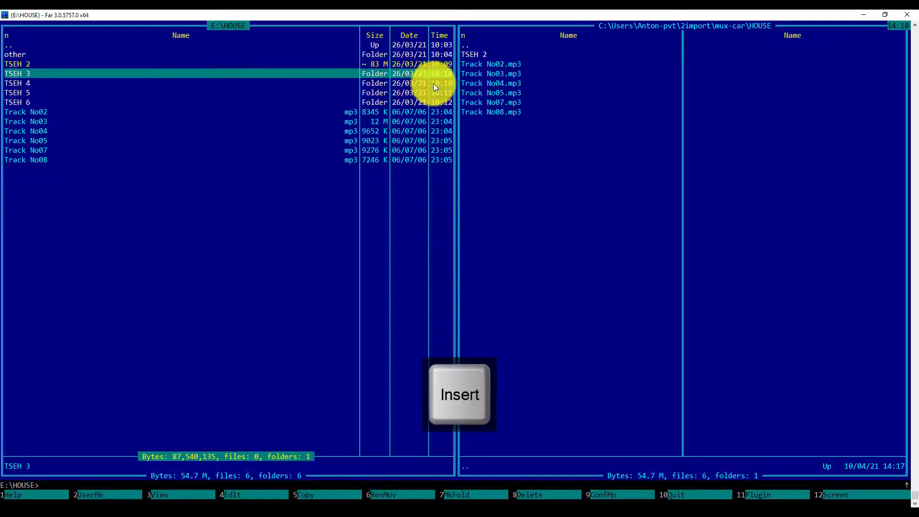
pyautogui.press('Down')
pyautogui.press('Down')
pyautogui.press('Down')
pyautogui.press('Down')
pyautogui.press('Down')
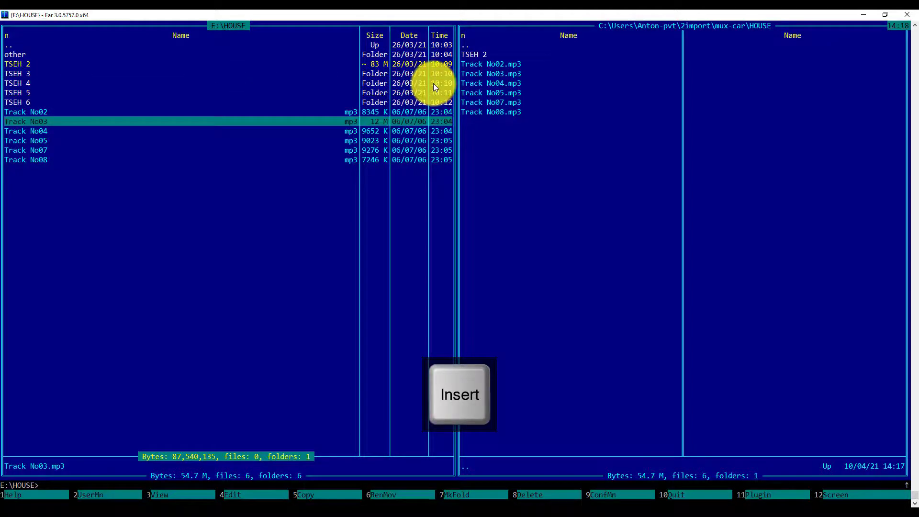
pyautogui.press('Insert')
pyautogui.press('Insert')
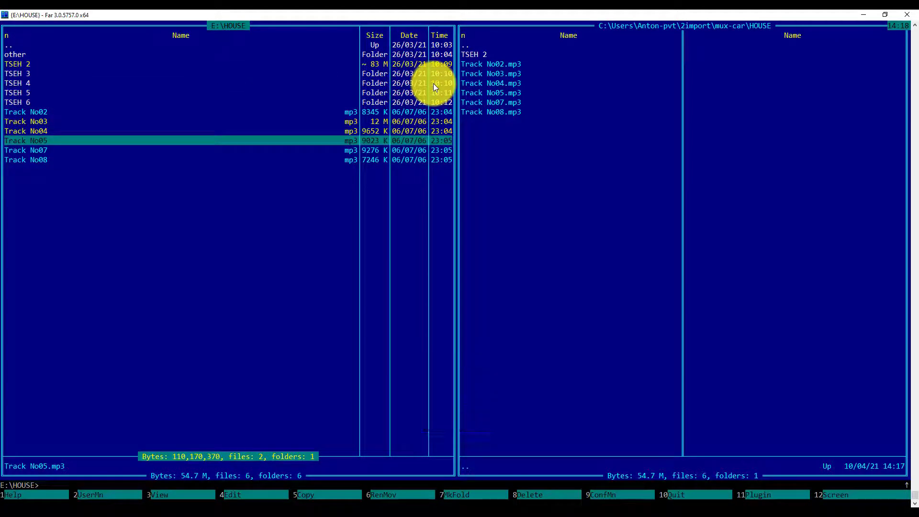
pyautogui.press('F5')
pyautogui.press('Return')
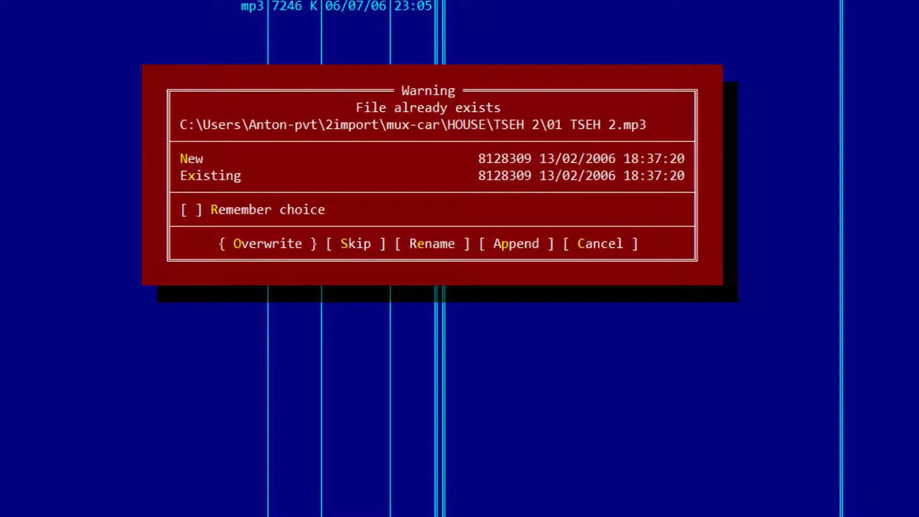
# - Overwrite 01, skip 02, rename 03 to '03 TSEH 2 (2).mp3', and overwrite remaining duplicates
pyautogui.press('Return')
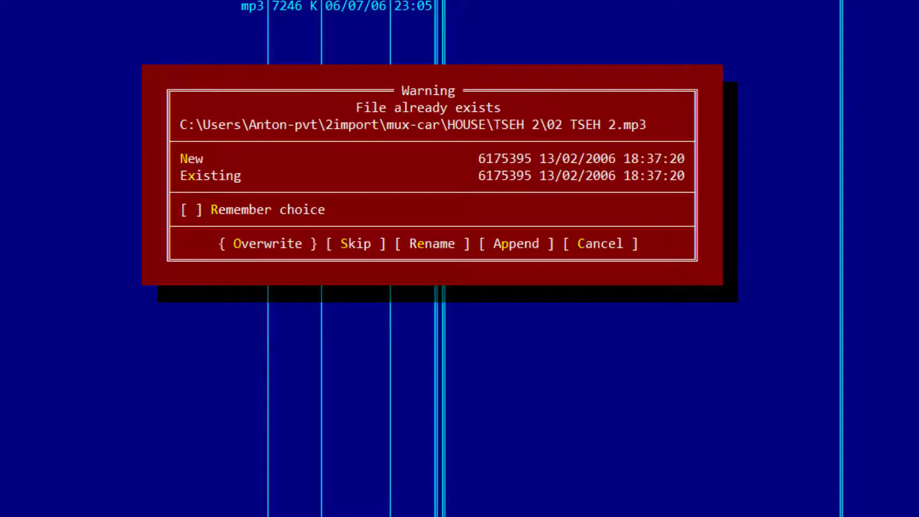
pyautogui.press('Tab')
pyautogui.press('Tab')
pyautogui.press('Return')
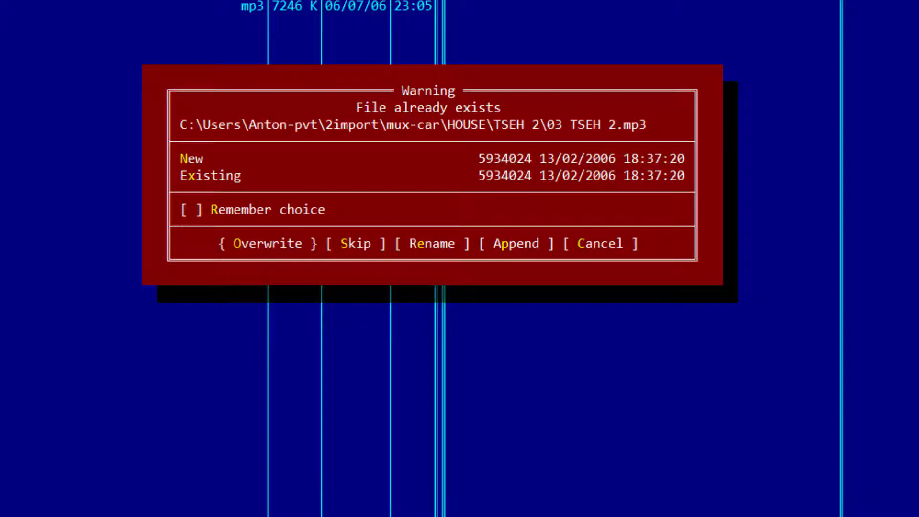
pyautogui.press('Tab')
pyautogui.press('Tab')
pyautogui.press('Tab')
pyautogui.press('Return')
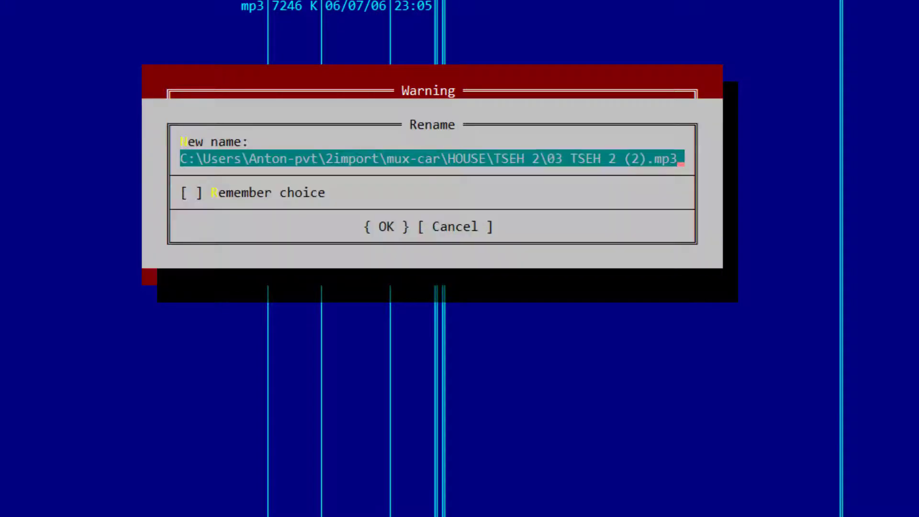
pyautogui.press('Return')
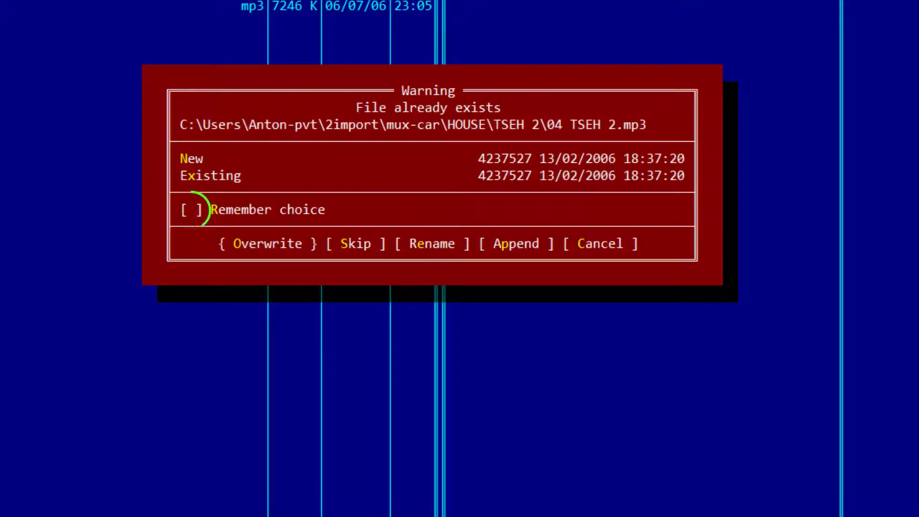
pyautogui.press('space')
pyautogui.press('Return')
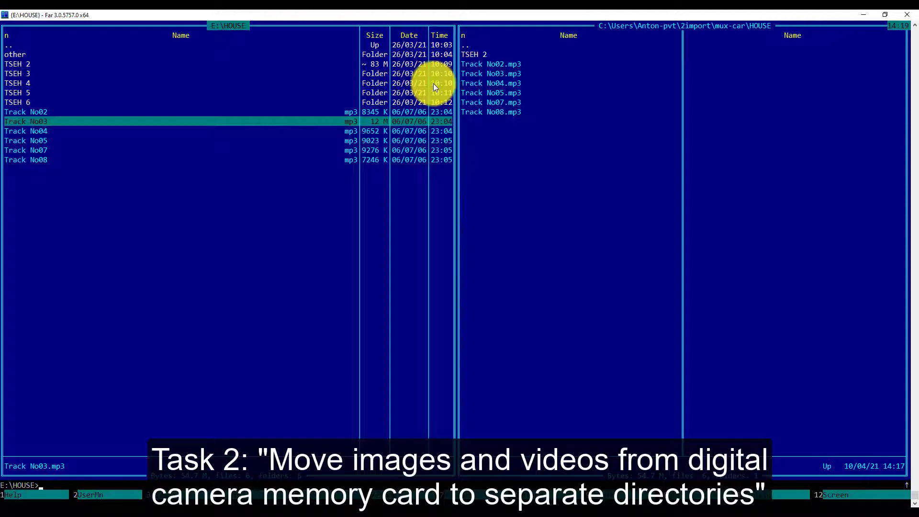
# - Switch the left panel to the camera card drive D:
pyautogui.press('alt')
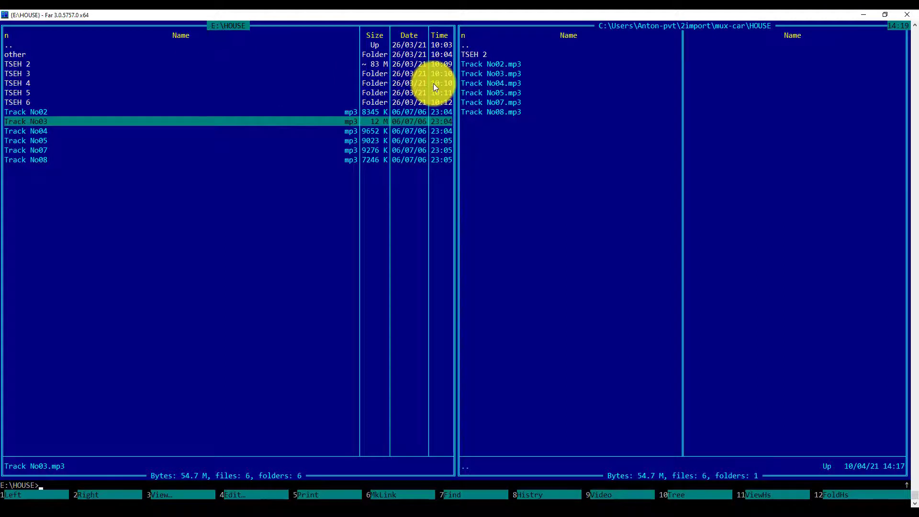
pyautogui.hotkey('alt', 'F1')
pyautogui.press('Up')
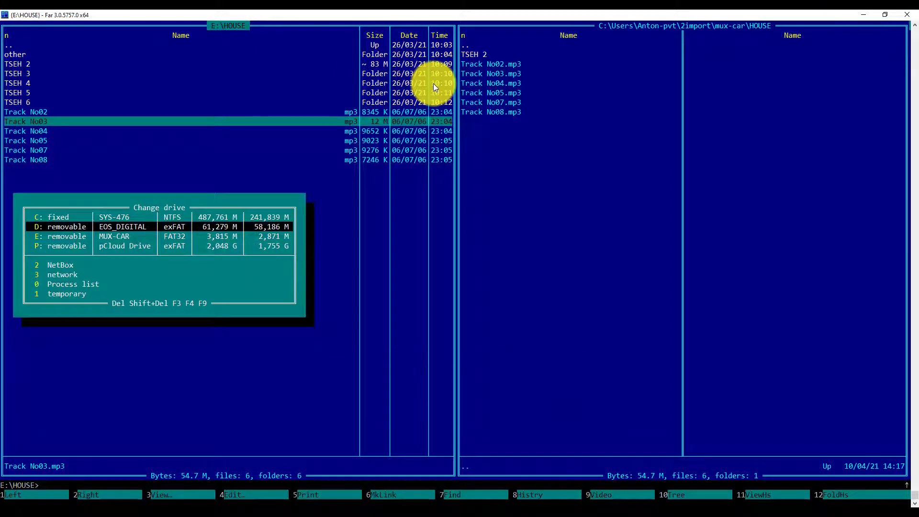
pyautogui.press('Return')
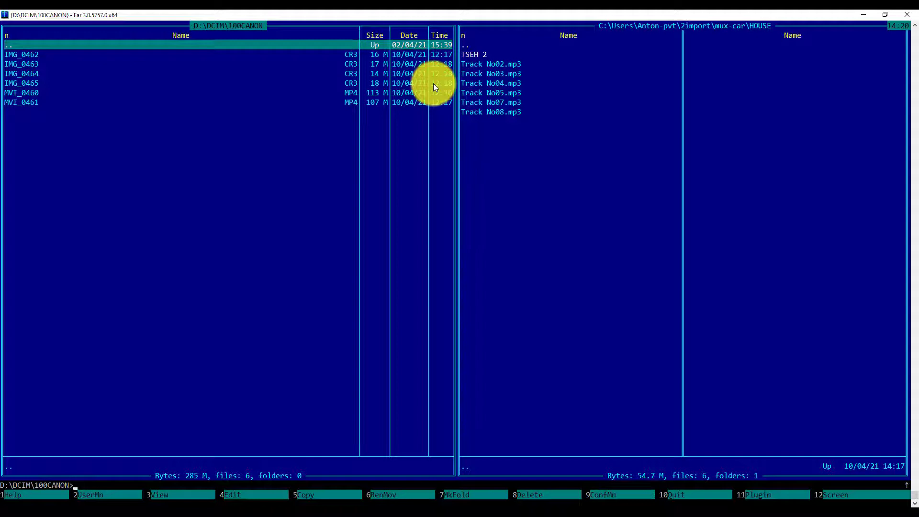
# - Open the empty pix-pvt folder under 2import in the right panel
pyautogui.press('Tab')
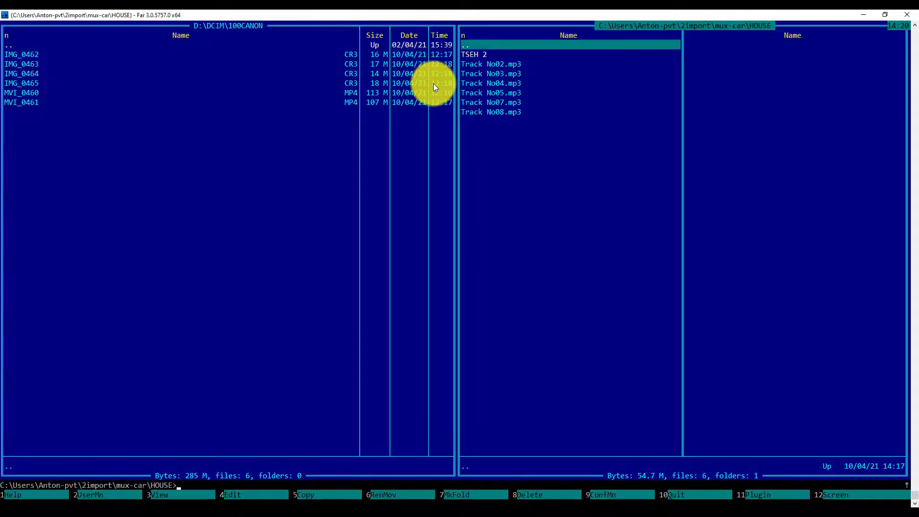
pyautogui.press('Return')
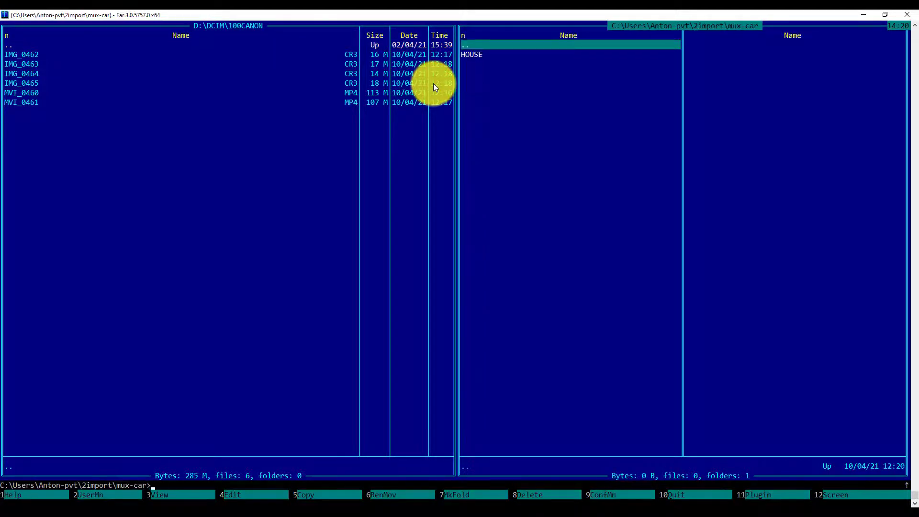
pyautogui.press('Down')
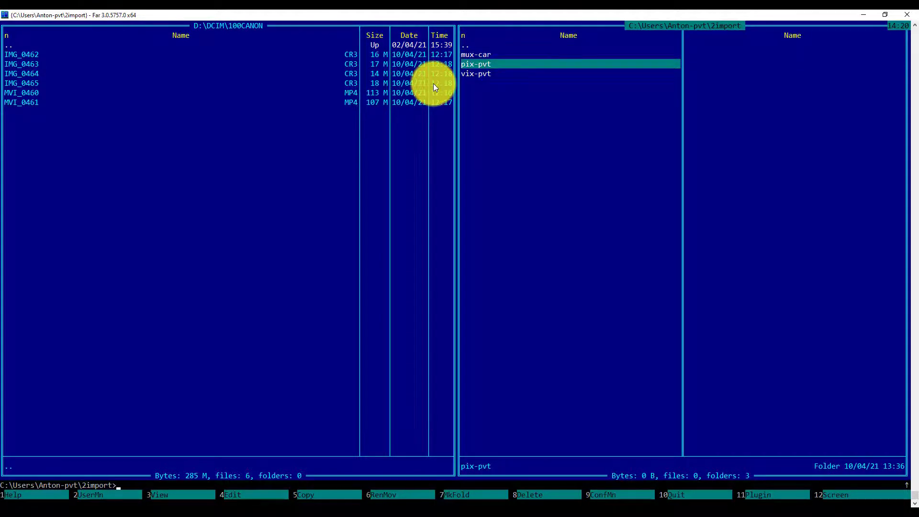
pyautogui.press('Return')
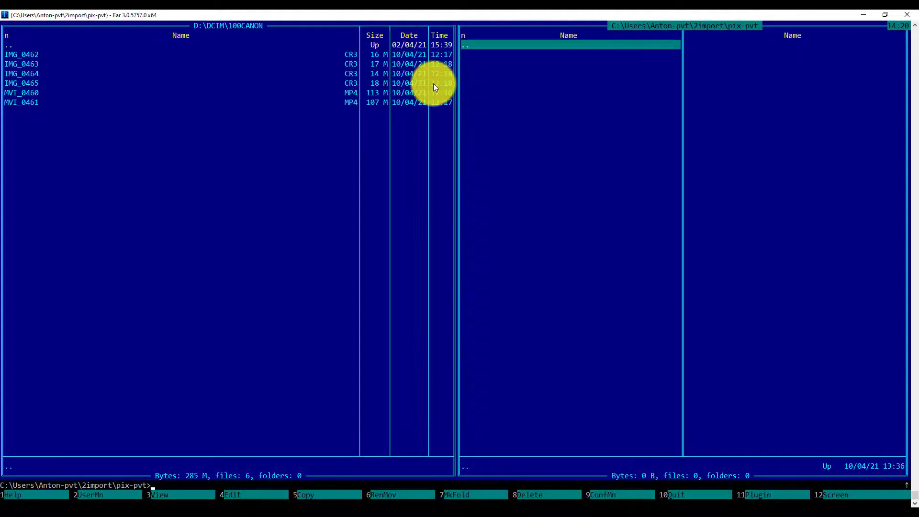
pyautogui.press('Tab')
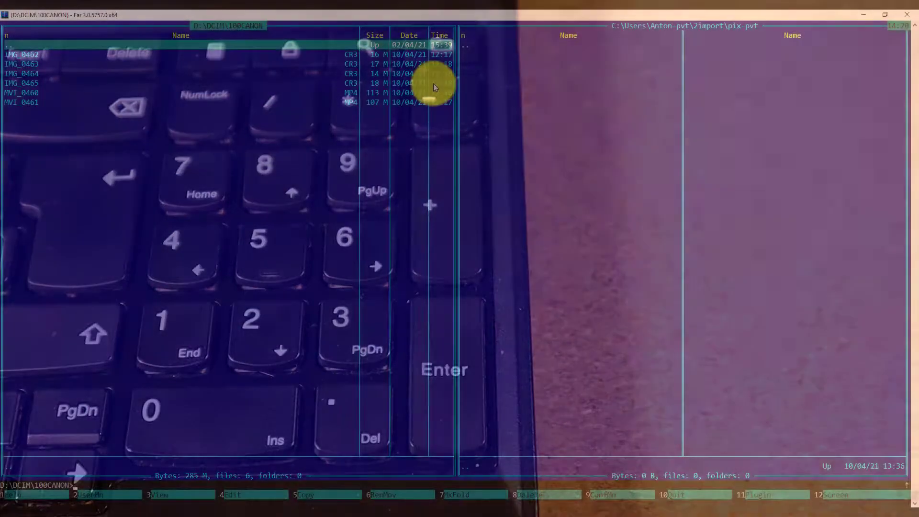
# - Select the CR3 images with the *.cr3 mask from history and move all four into pix-pvt
pyautogui.press('KP_Add')
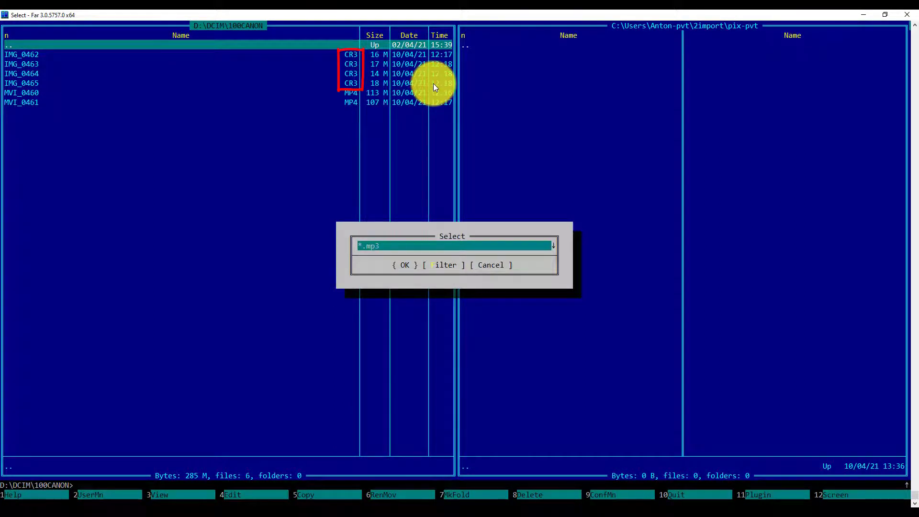
pyautogui.hotkey('ctrl', 'Down')
pyautogui.write('.cr')
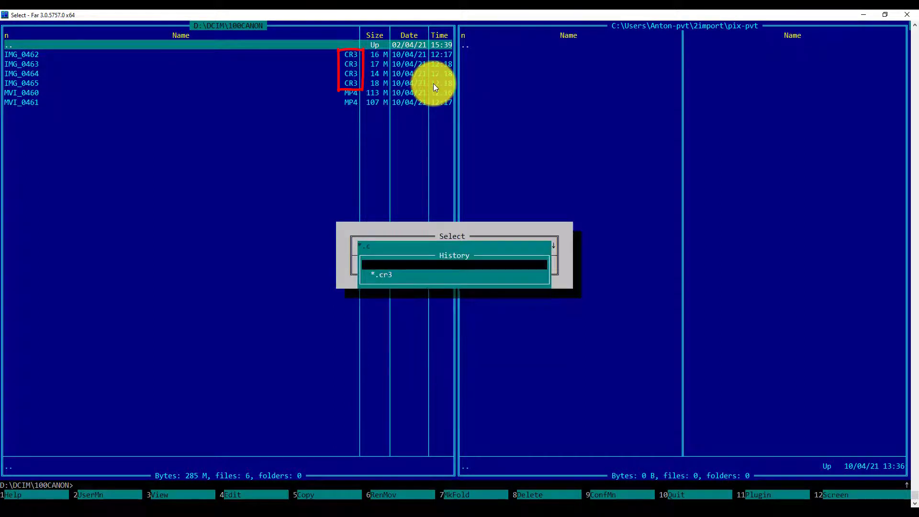
pyautogui.press('Return')
pyautogui.press('Return')
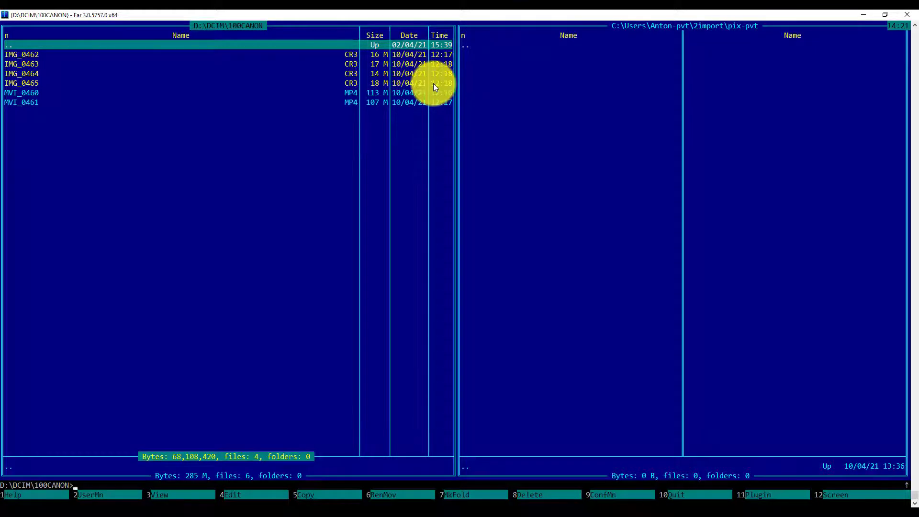
pyautogui.press('F6')
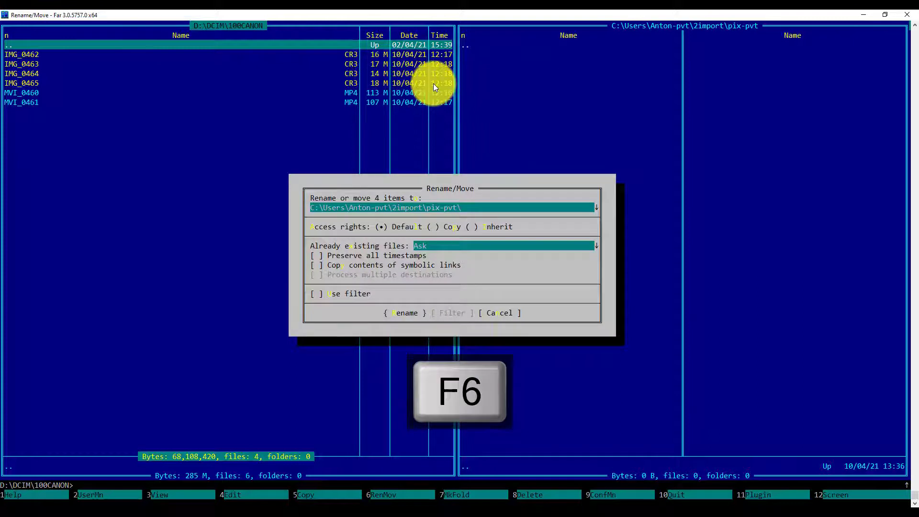
pyautogui.press('Return')
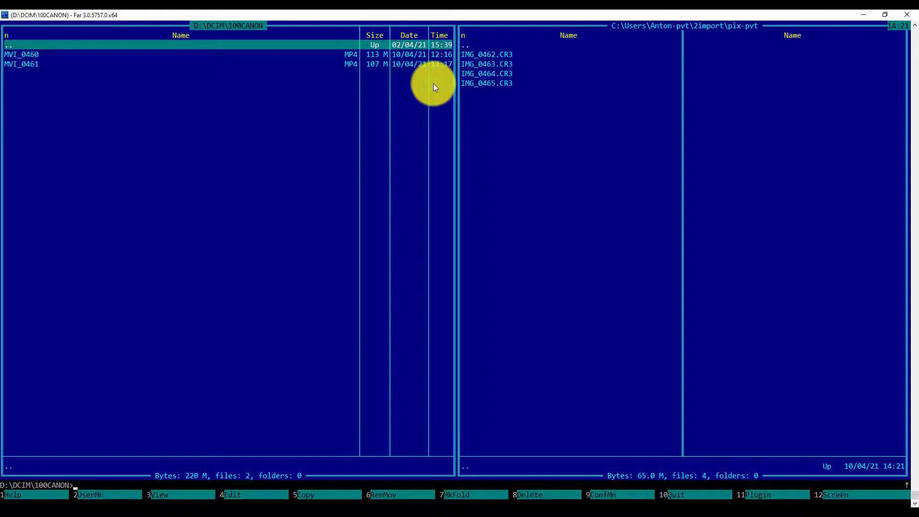
# - Open the empty vix-pvt folder from 2import in the right panel, then return to the camera card
pyautogui.press('Tab')
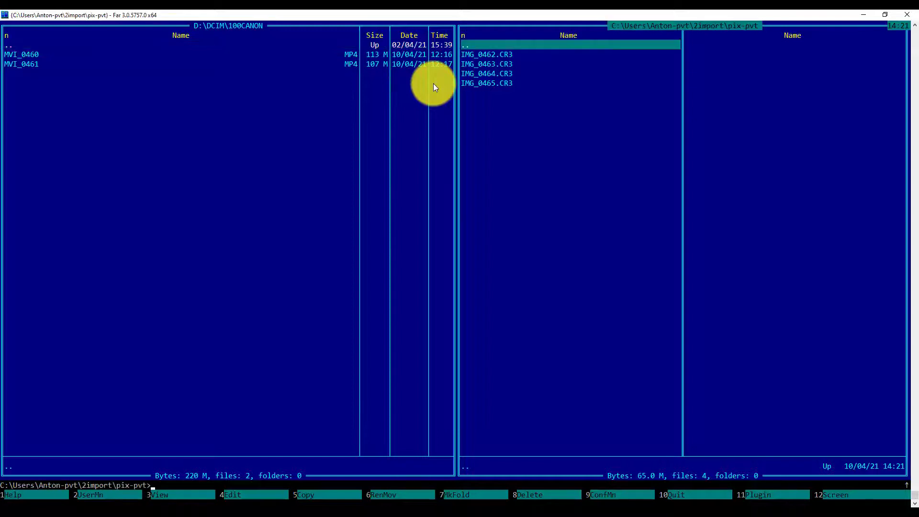
pyautogui.press('Return')
pyautogui.press('Down')
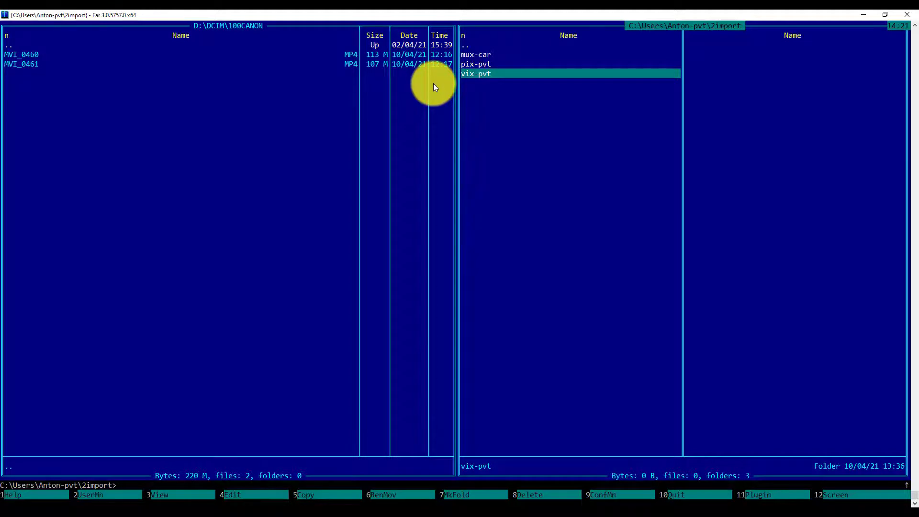
pyautogui.press('Return')
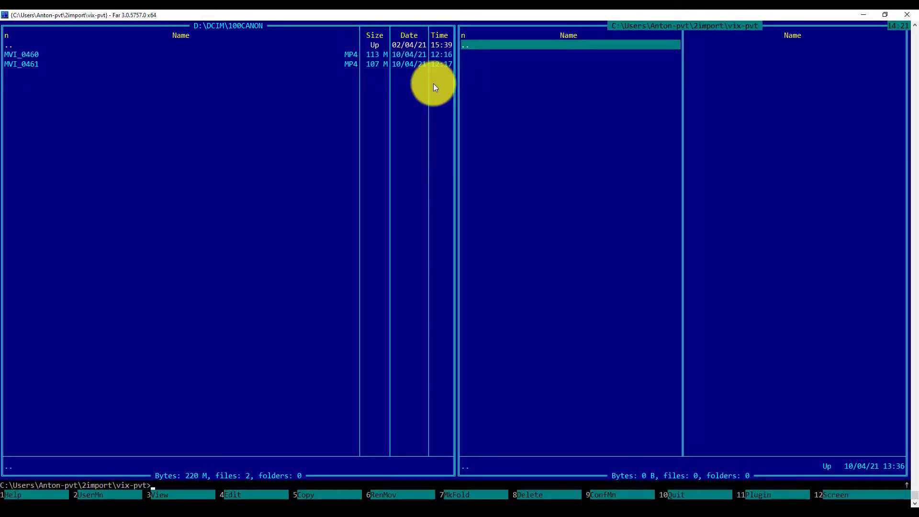
pyautogui.press('Tab')
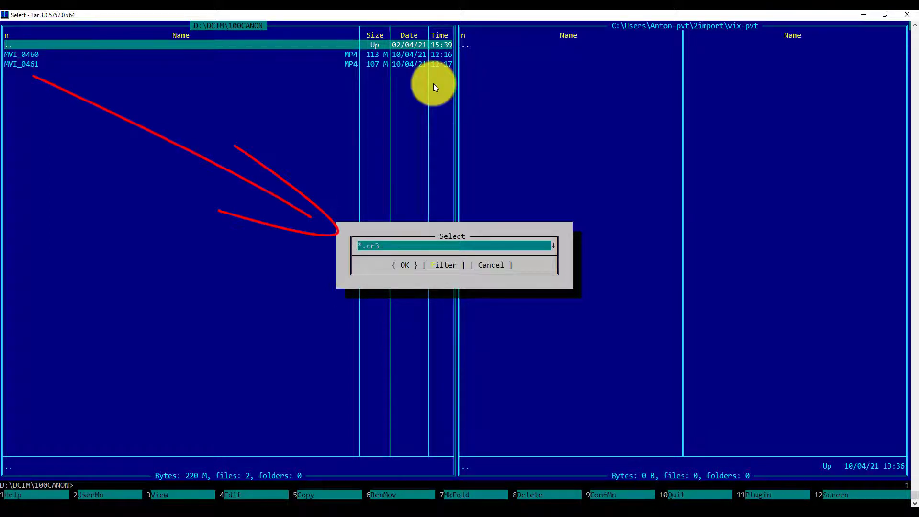
# - Mark both MVI video files on the camera card using the MVI* mask from history
pyautogui.hotkey('ctrl', 'Down')
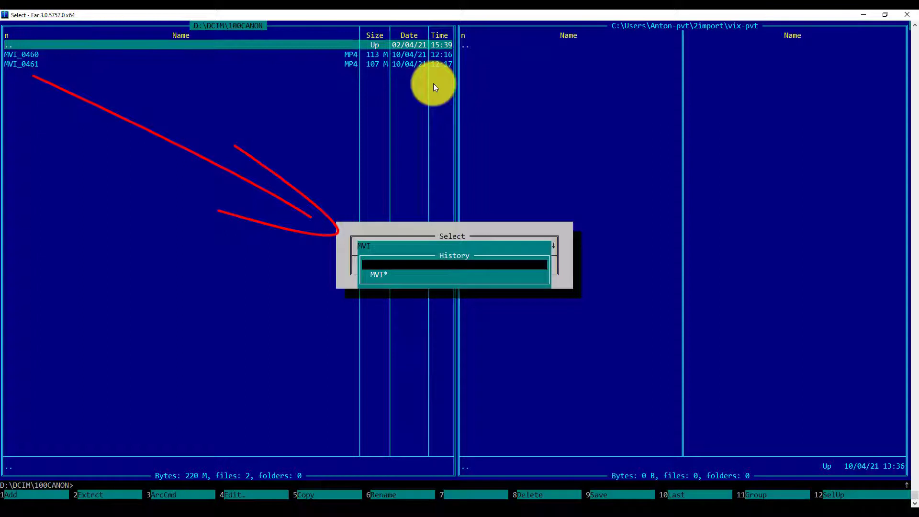
pyautogui.press('Return')
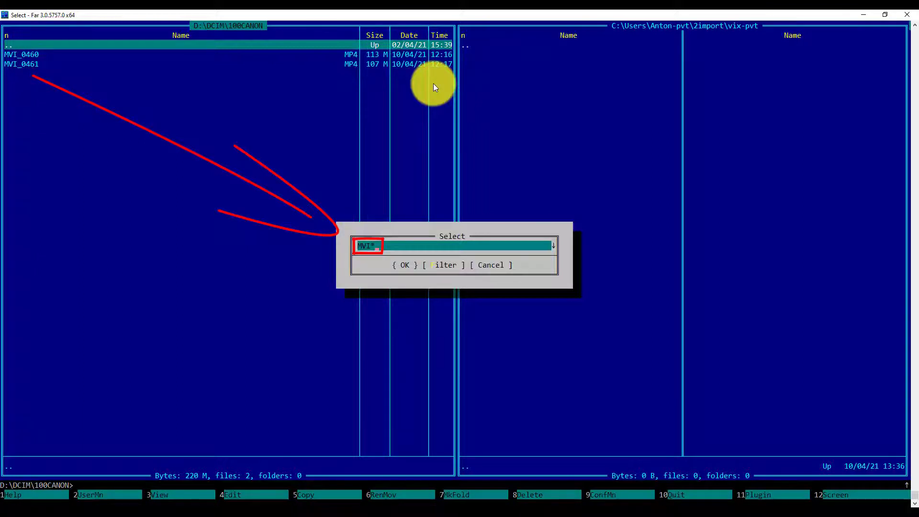
pyautogui.press('Return')
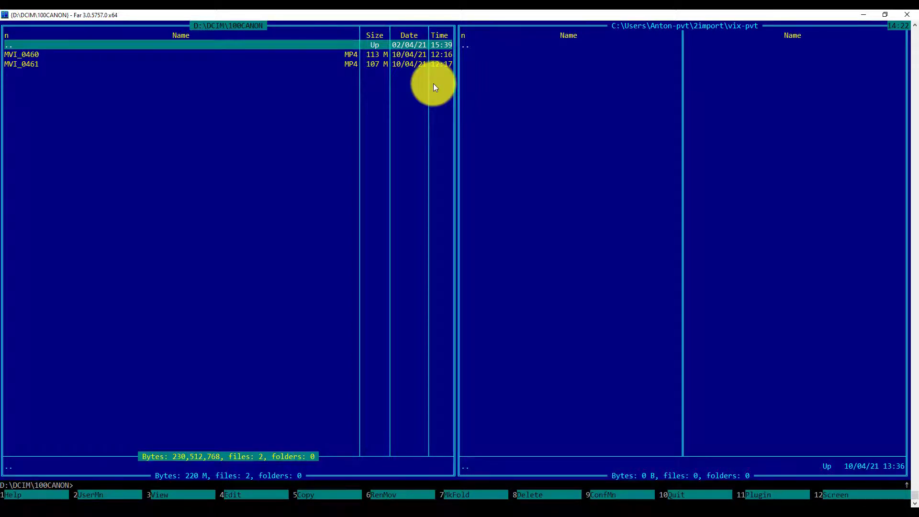
# - Move the two marked MVI videos into the vix-pvt folder
pyautogui.press('F6')
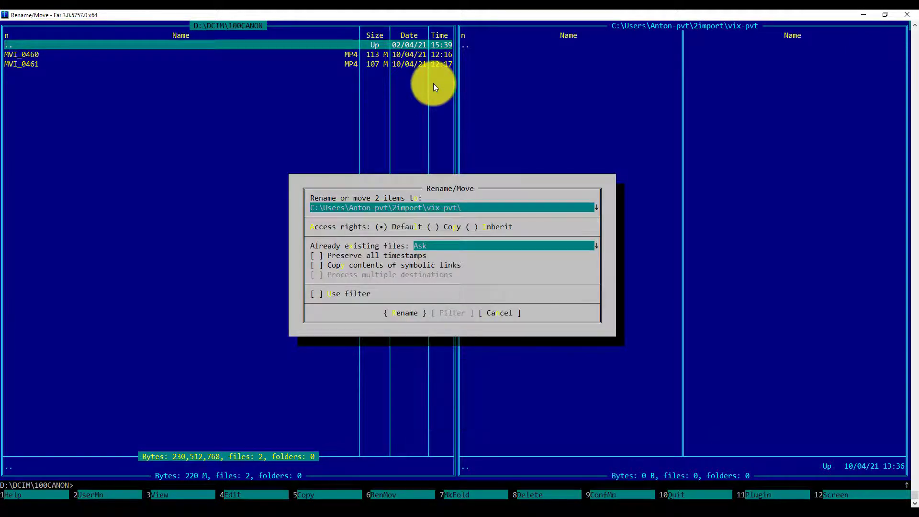
pyautogui.press('Return')
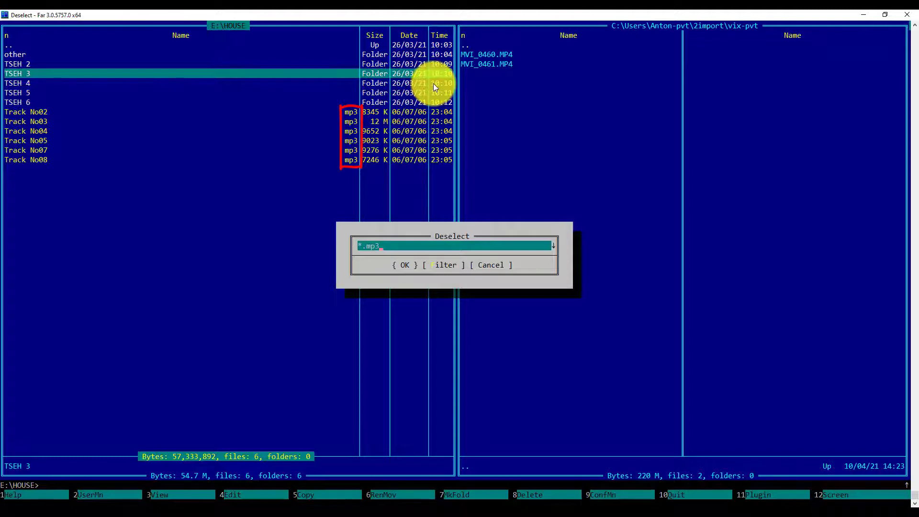
# - Deselect the *.mp3 tracks, select files matching *No*, then deselect those matching *ack*
pyautogui.press('Return')
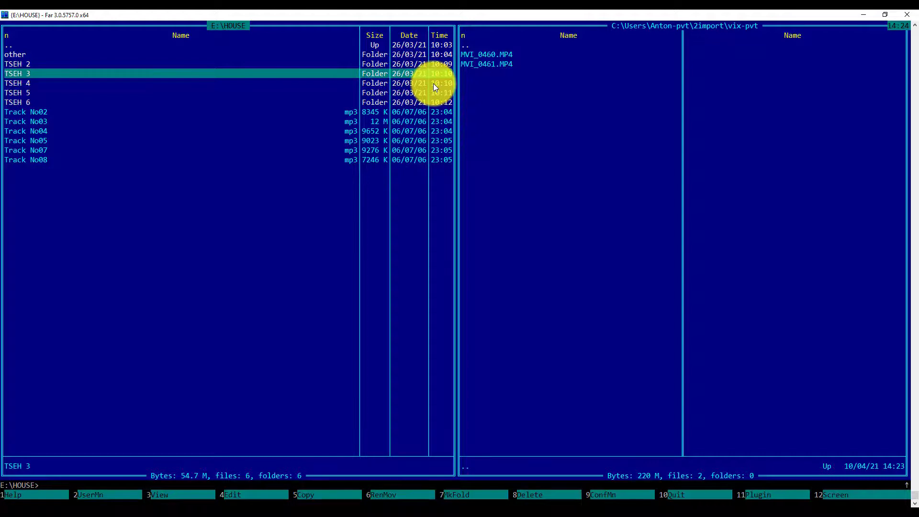
pyautogui.press('KP_Add')
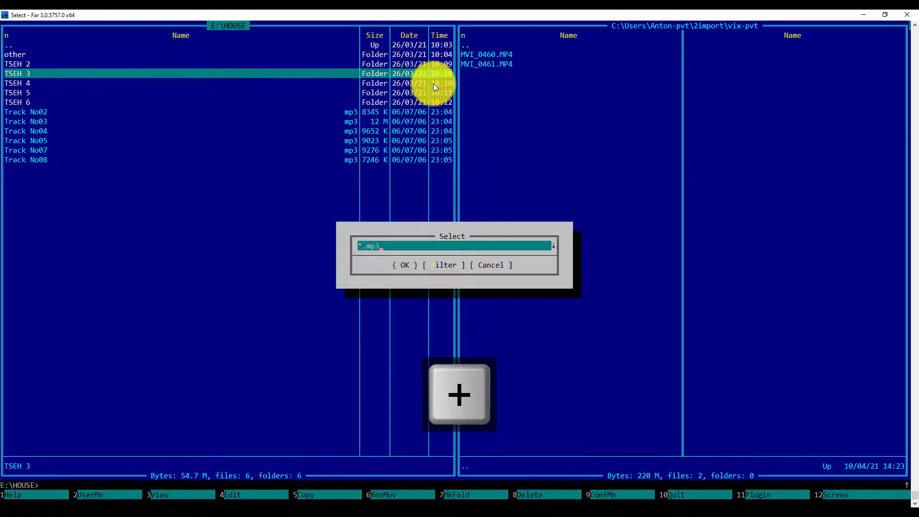
pyautogui.write('*')
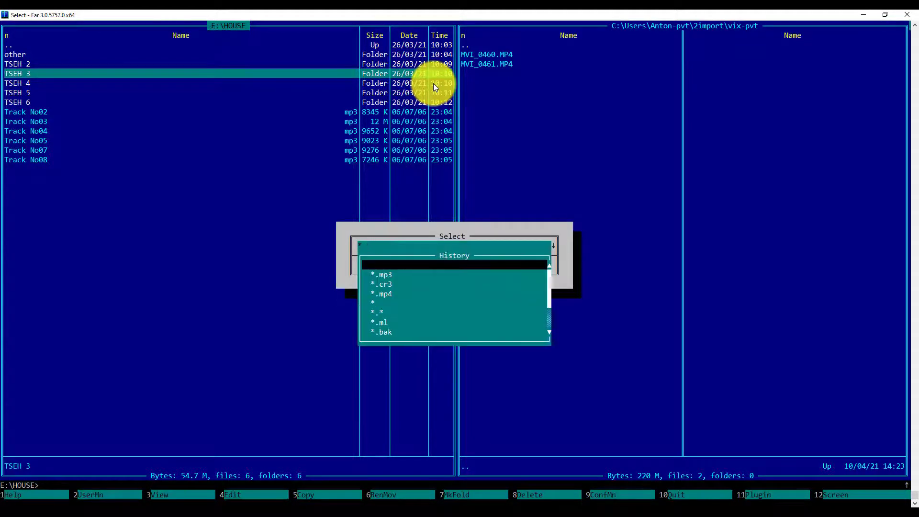
pyautogui.write('No*')
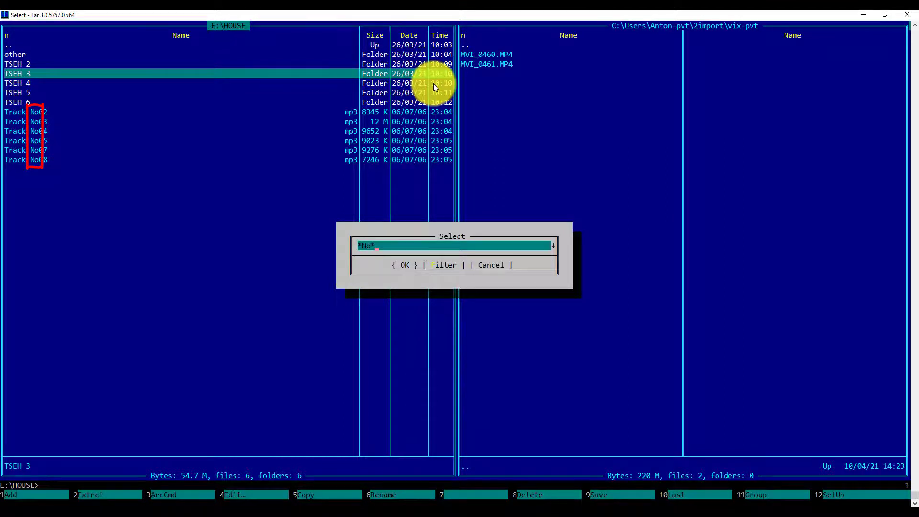
pyautogui.press('Return')
pyautogui.press('KP_Subtract')
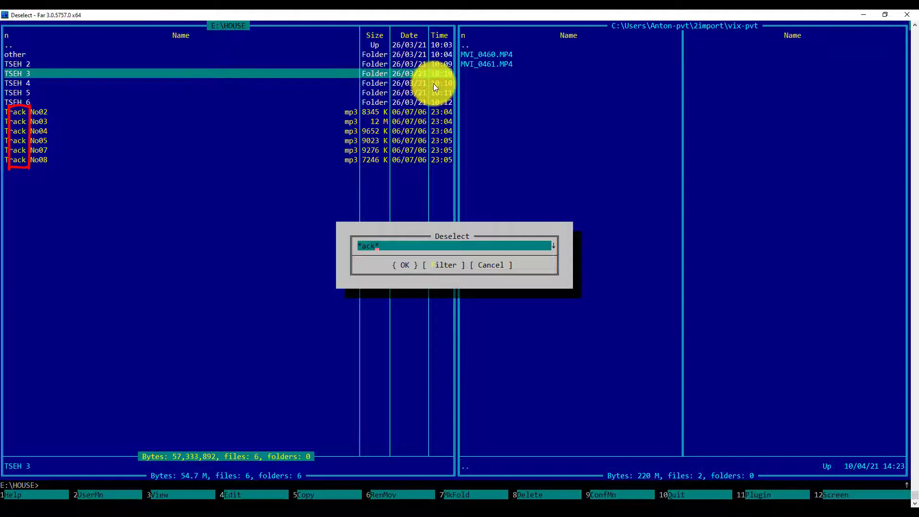
pyautogui.press('Return')
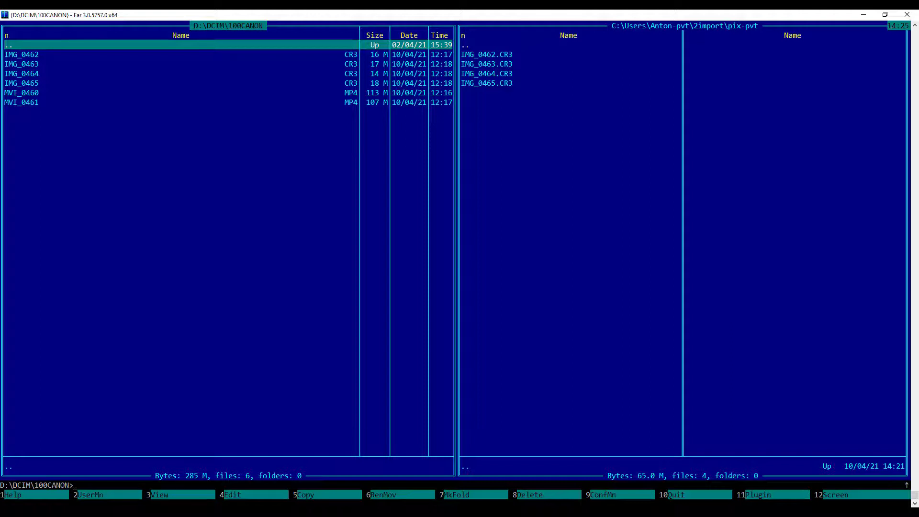
# - Select the two MP4 videos in 100CANON with the *.mp4 mask
pyautogui.press('KP_Add')
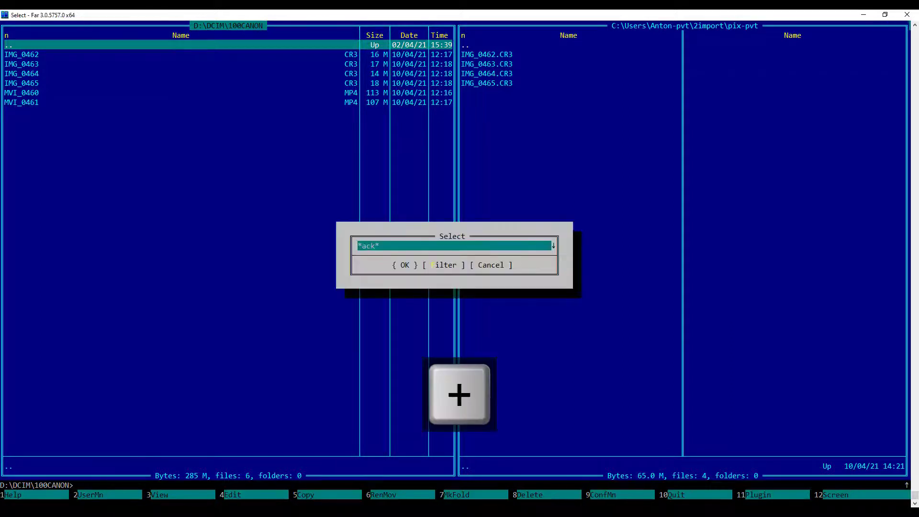
pyautogui.write('*.m')
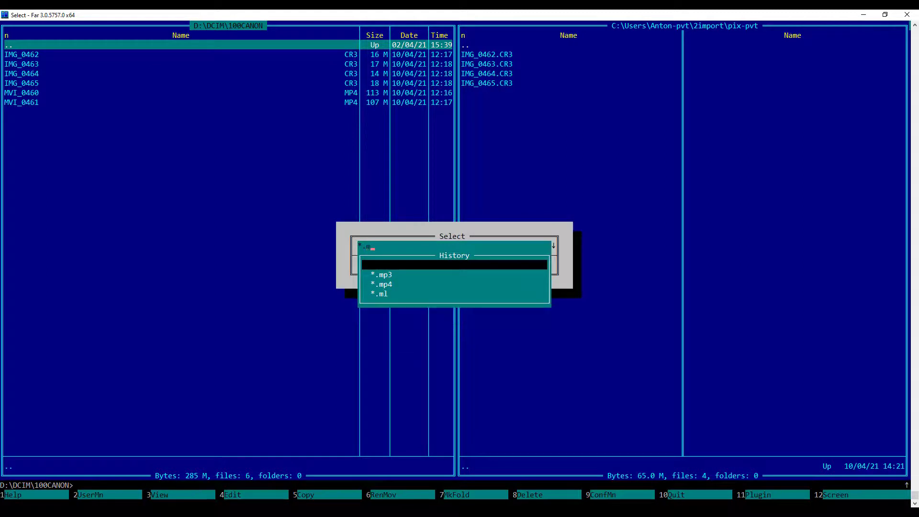
pyautogui.write('p4')
pyautogui.press('Return')
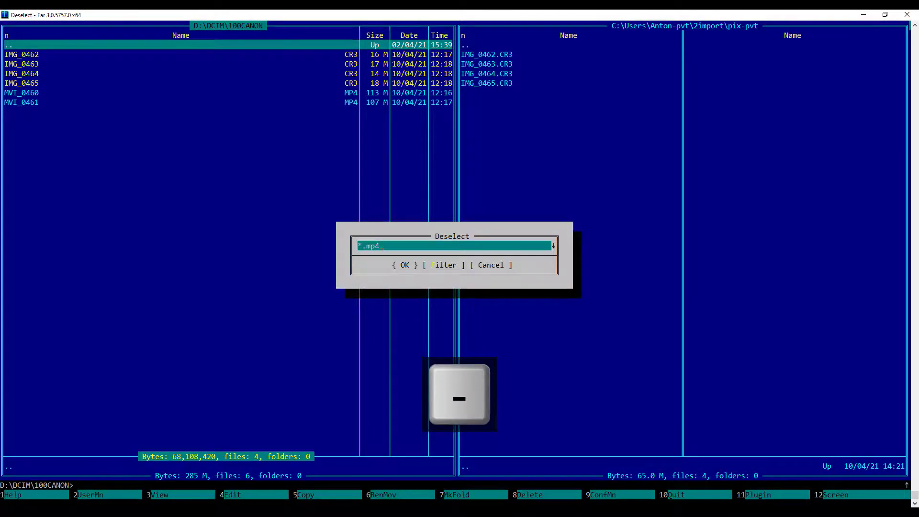
# - Deselect the four CR3 photos via mask history, then select all and invert so nothing is selected
pyautogui.hotkey('ctrl', 'Down')
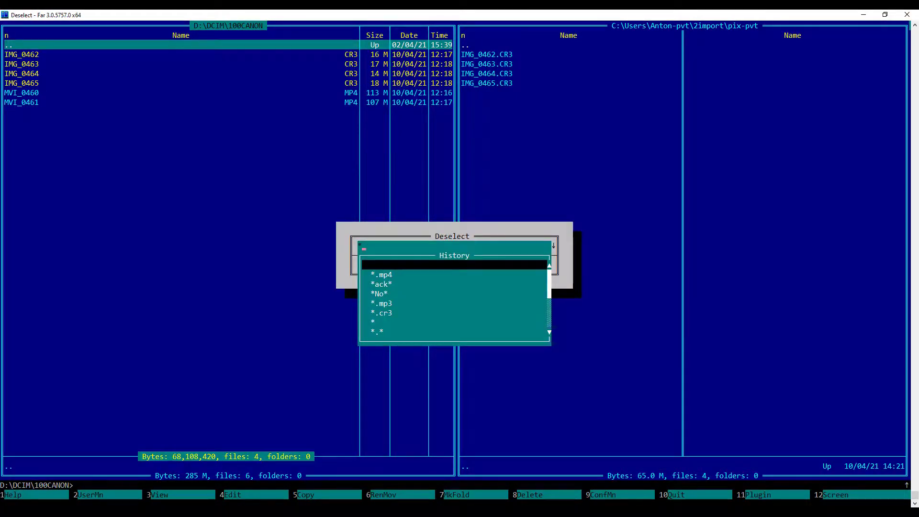
pyautogui.press('Return')
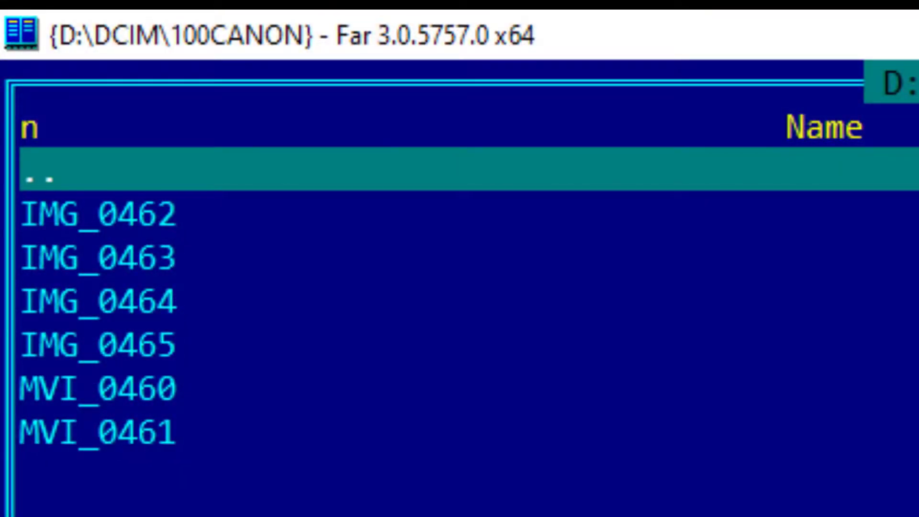
pyautogui.press('KP_Multiply')
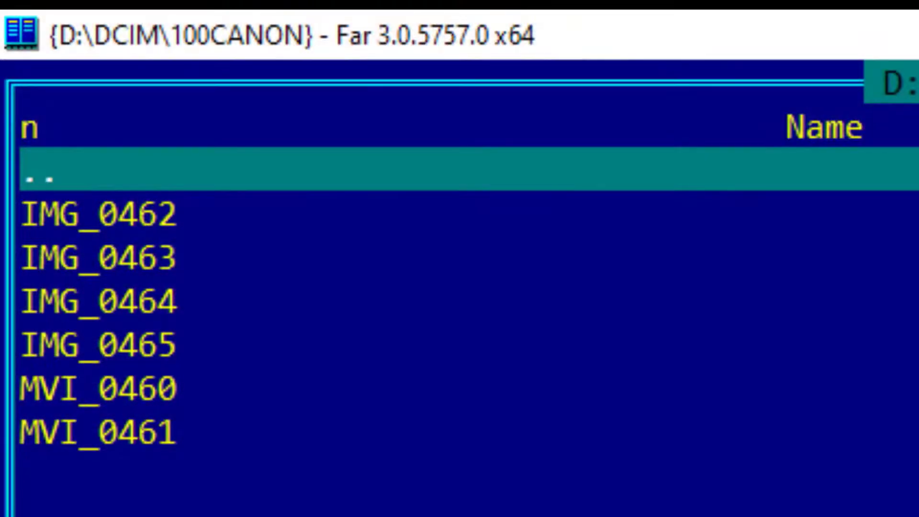
pyautogui.press('KP_Multiply')
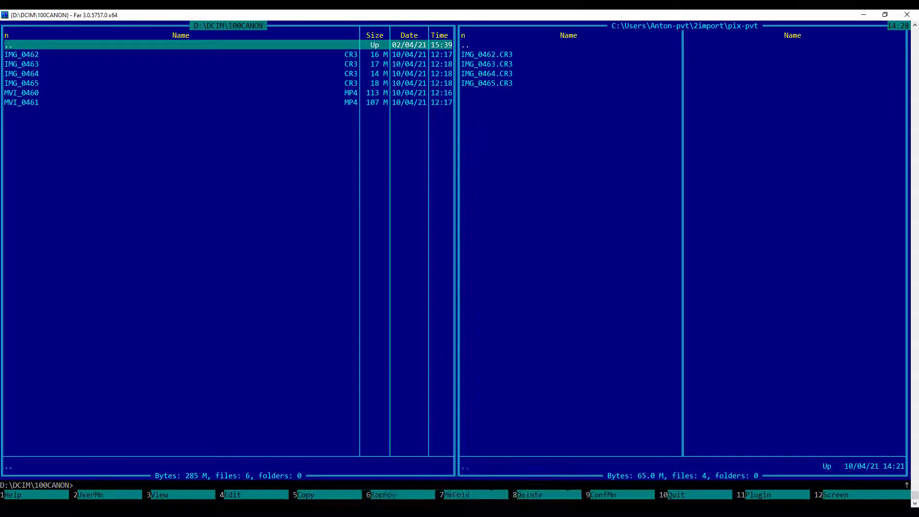
# - Reuse the MVI* mask in the select prompt by picking it from autocomplete
pyautogui.press('KP_Add')
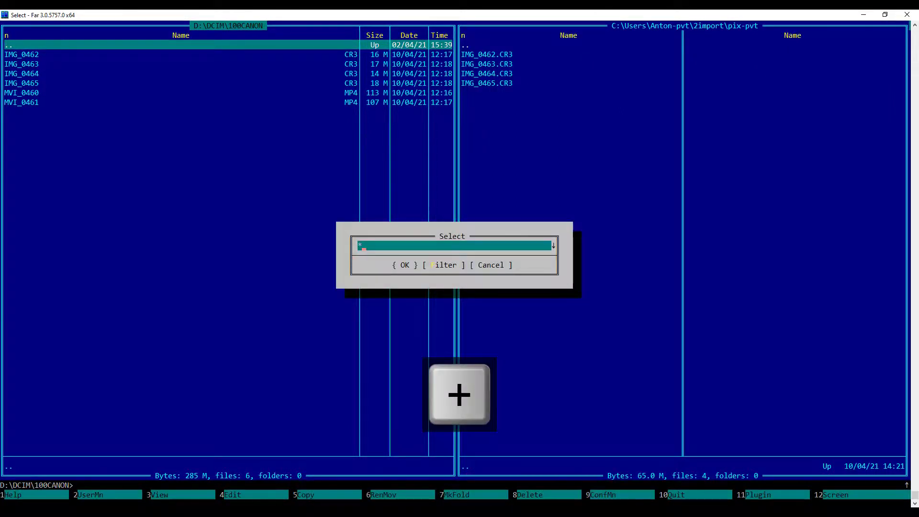
pyautogui.write('m')
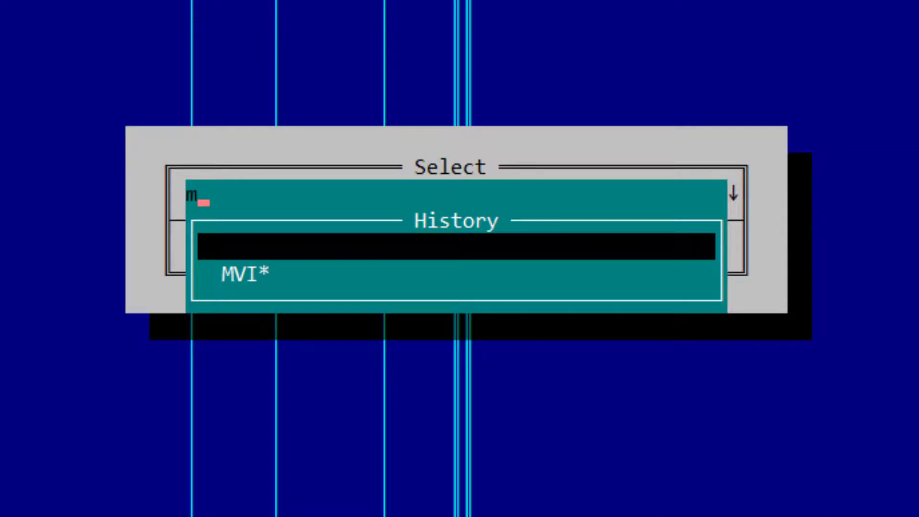
pyautogui.press('Down')
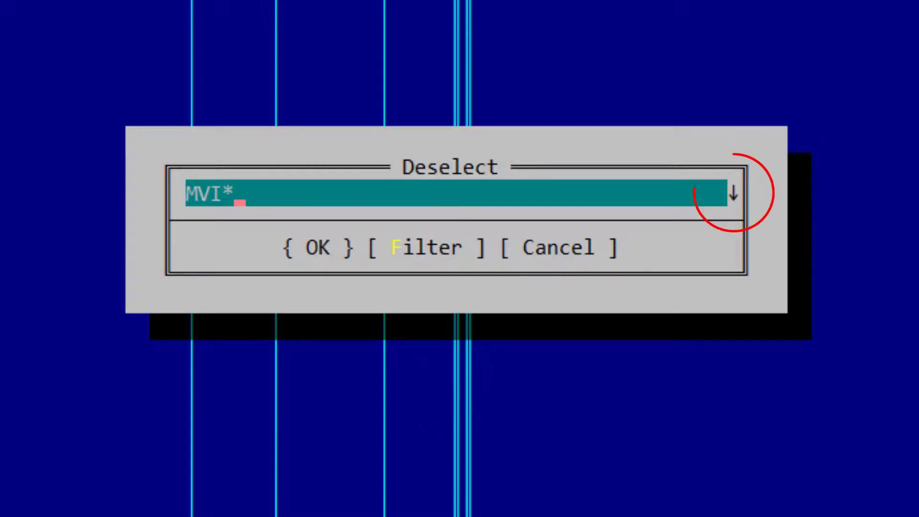
# - Browse the full dated mask history, stopping on *.mp3
pyautogui.hotkey('ctrl', 'Down')
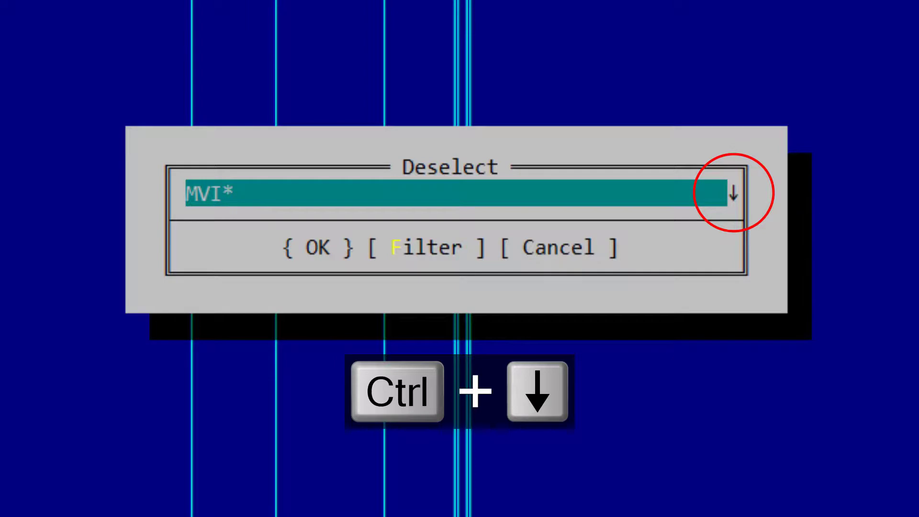
pyautogui.hotkey('ctrl', 'Down')
pyautogui.press('Down')
pyautogui.press('Down')
pyautogui.press('Down')
pyautogui.press('Down')
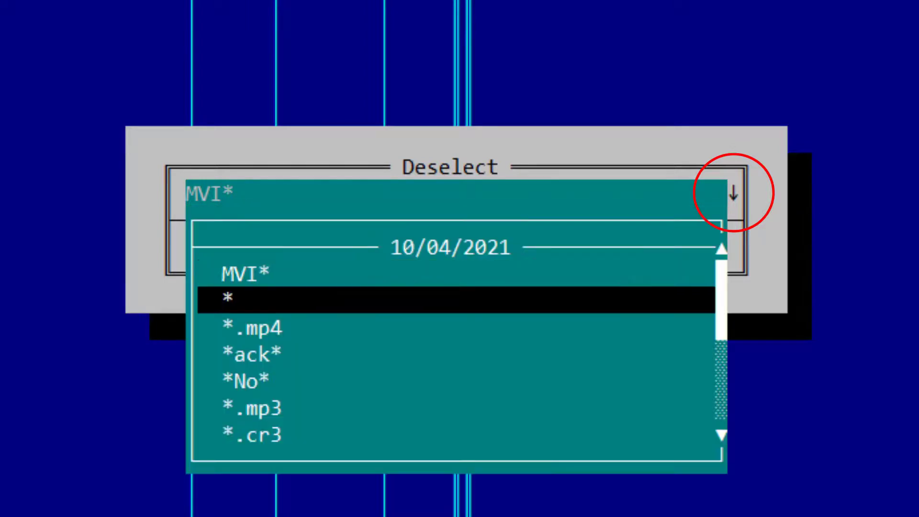
pyautogui.press('Down')
pyautogui.press('Down')
pyautogui.press('Down')
pyautogui.press('Down')
pyautogui.press('Down')
pyautogui.press('Down')
pyautogui.press('Down')
pyautogui.press('Down')
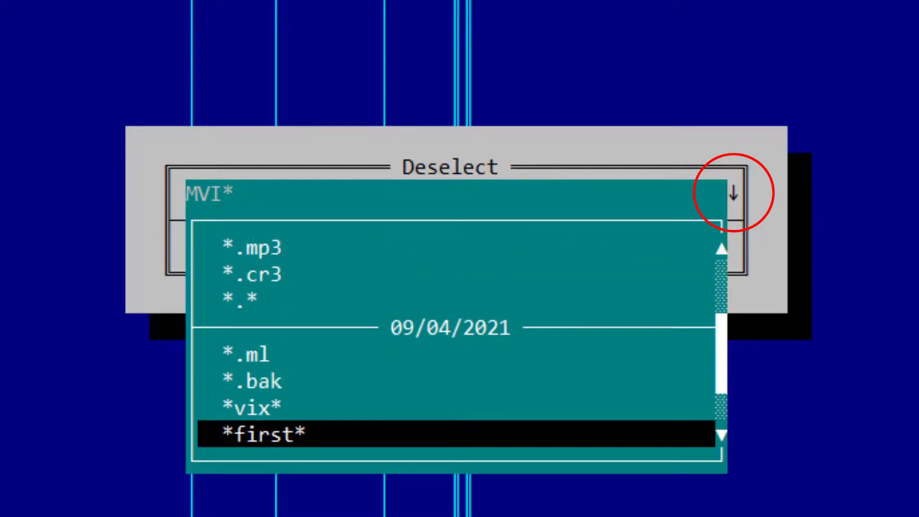
pyautogui.press('Up')
pyautogui.press('Up')
pyautogui.press('Up')
pyautogui.press('Up')
pyautogui.press('Up')
pyautogui.press('Up')
pyautogui.press('Up')
pyautogui.press('Up')
pyautogui.press('Up')
pyautogui.press('Up')
pyautogui.press('Up')
pyautogui.press('Up')
pyautogui.press('Down')
pyautogui.press('Down')
pyautogui.press('Down')
pyautogui.press('Down')
pyautogui.press('Down')
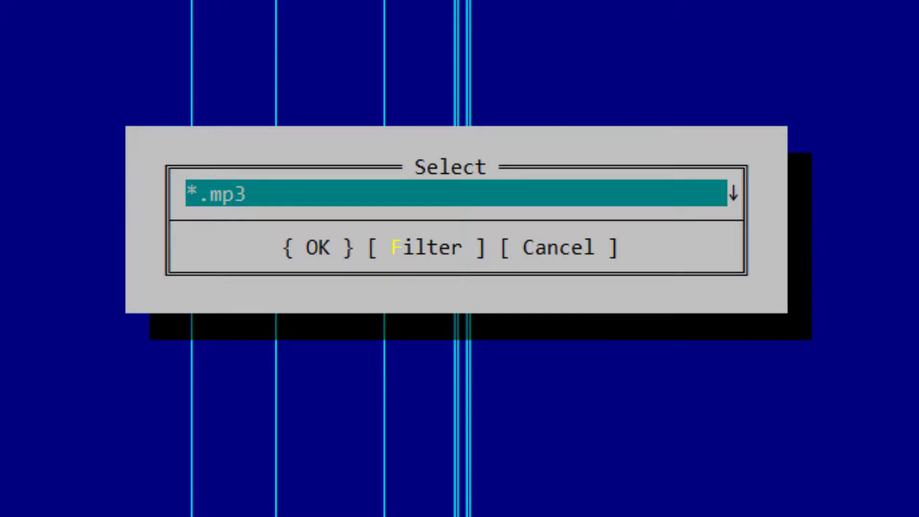
# - Type 'lksjflskdjf' in the select prompt and move the caret to keep the *.mp3 mask editable
pyautogui.write('lksjflskdjf')
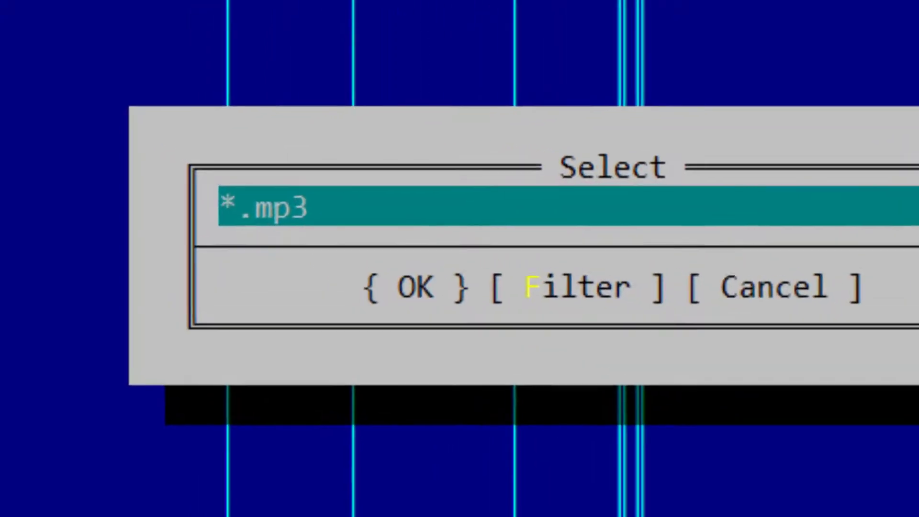
pyautogui.press('Left')
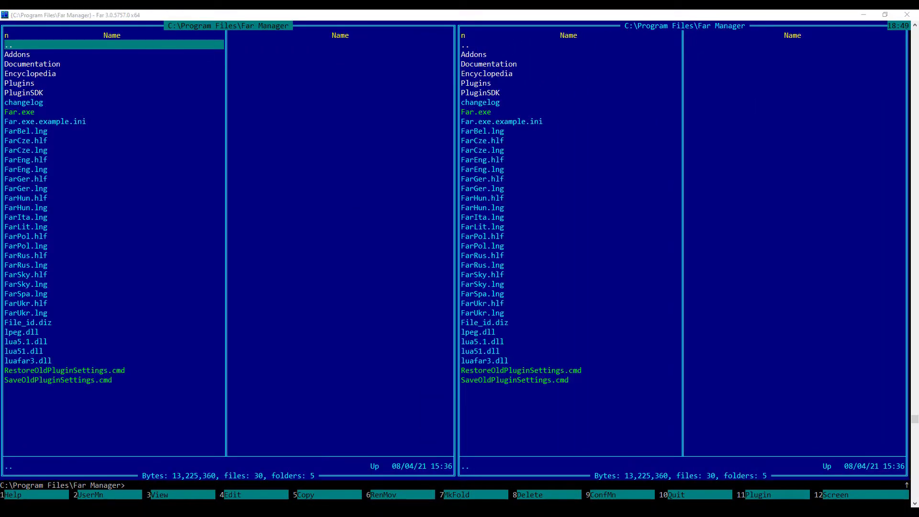
# - Open help and go through Keyboard reference to the Panel control commands page
pyautogui.press('F1')
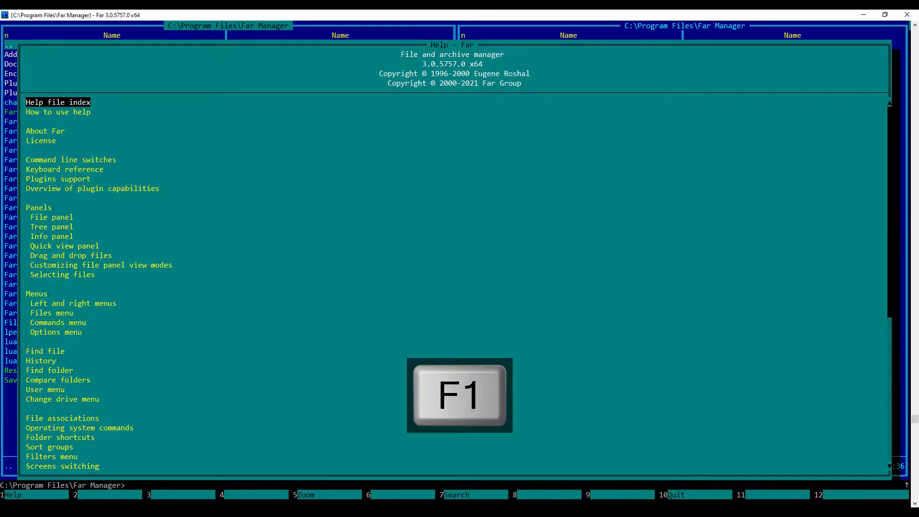
pyautogui.scroll(-2, 455, 282)
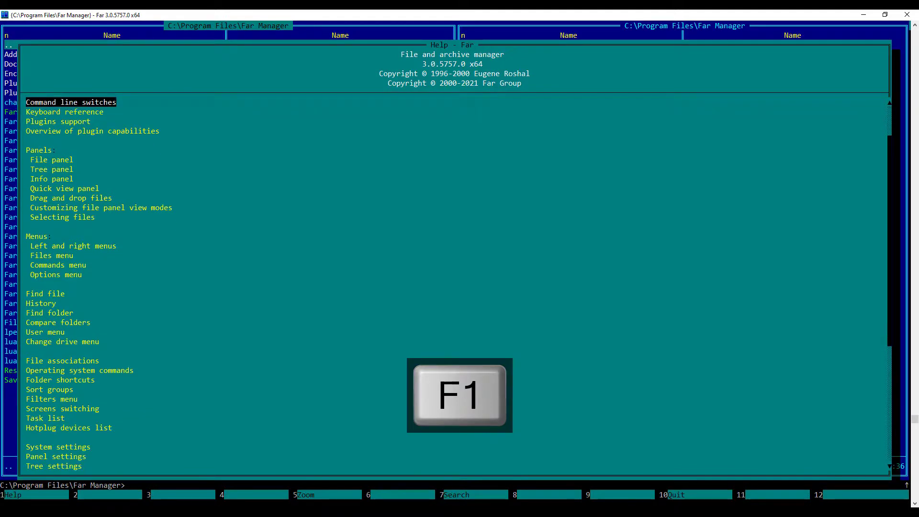
pyautogui.press('Down')
pyautogui.press('Return')
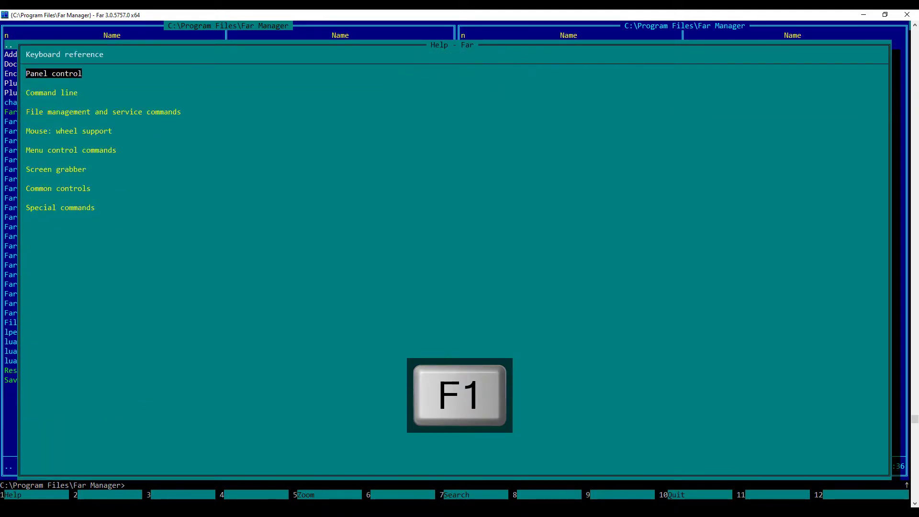
pyautogui.press('Return')
pyautogui.scroll(-3, 268, 269)
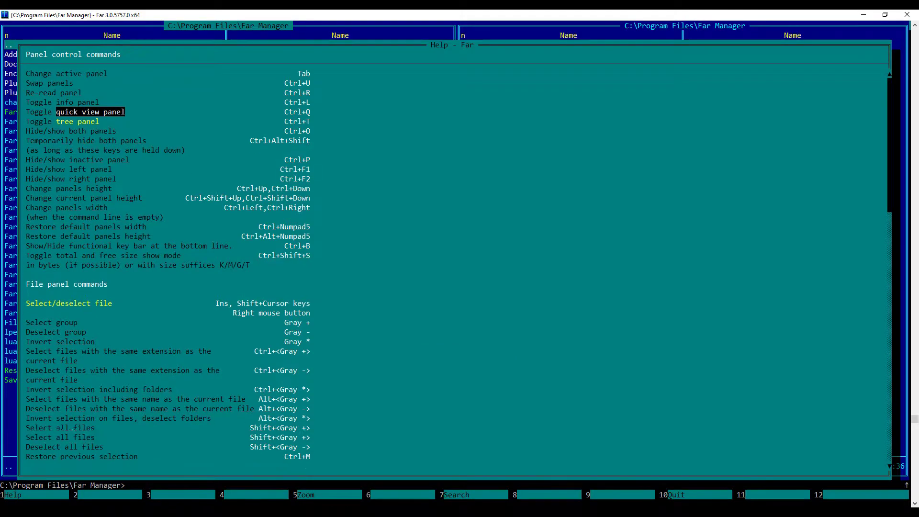